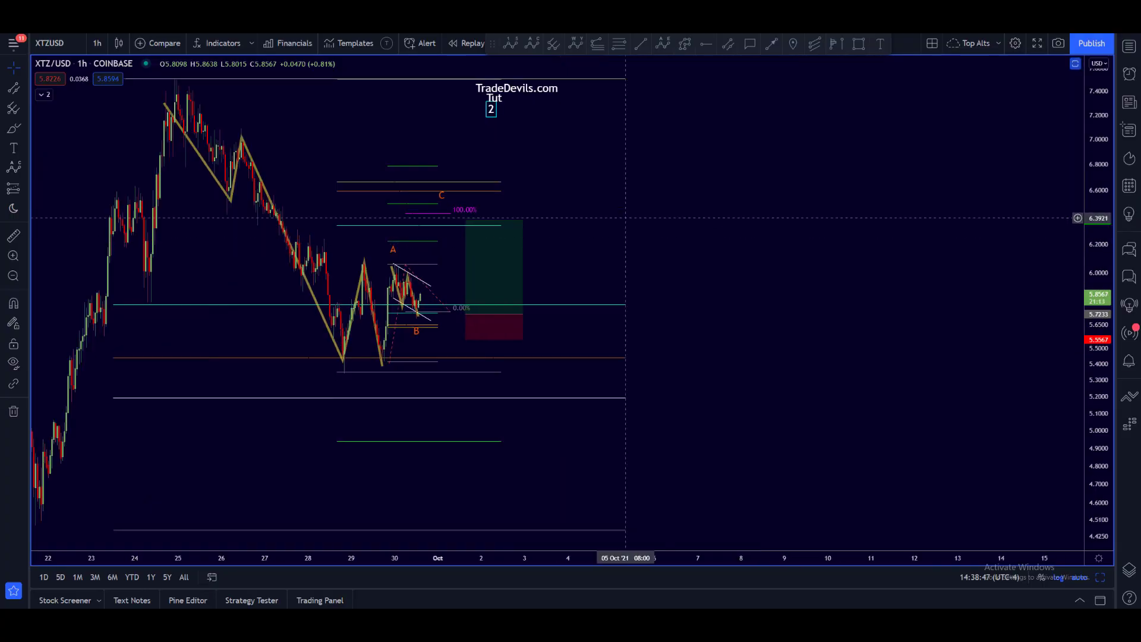
Examine the hourly XTZ/USD chart, comparing the long position's target and stop with the zigzag wave and the A-B-C labels.
left_click_drag(763, 109, 958, 117)
left_click_drag(784, 107, 976, 106)
left_click_drag(809, 89, 988, 94)
left_click_drag(1101, 337, 1101, 324)
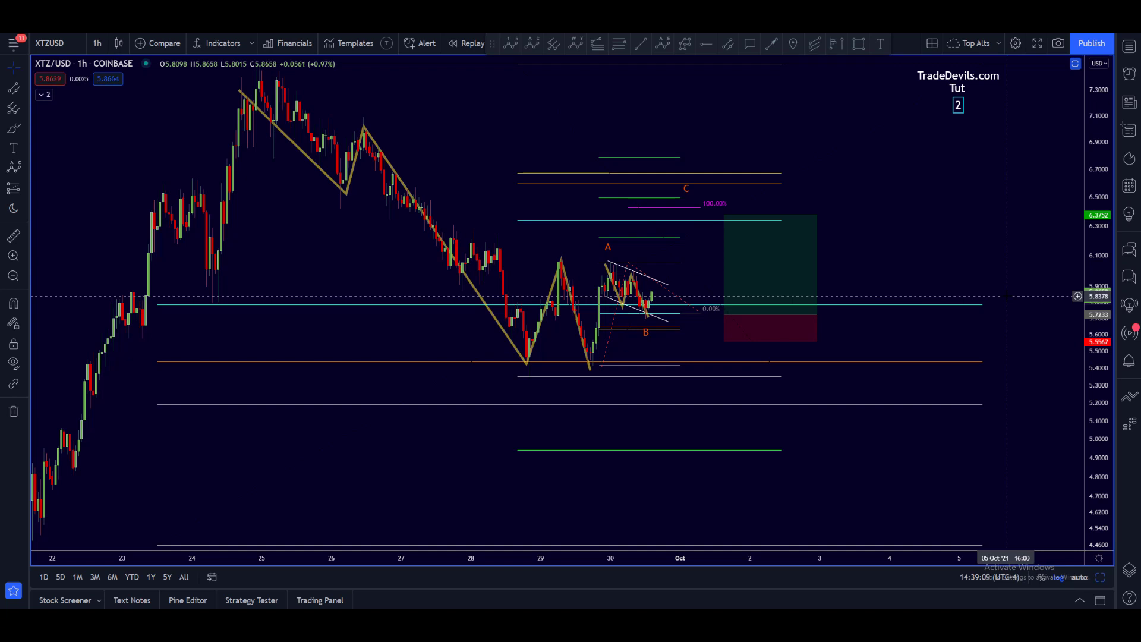
left_click(778, 233)
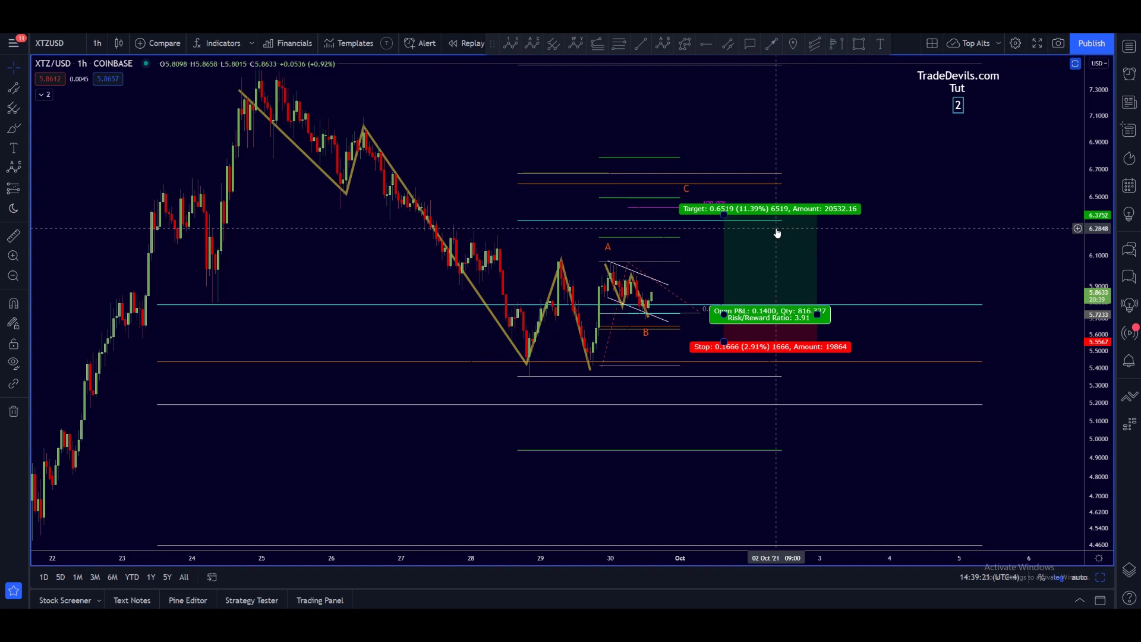
scroll(904, 225, "up", 2)
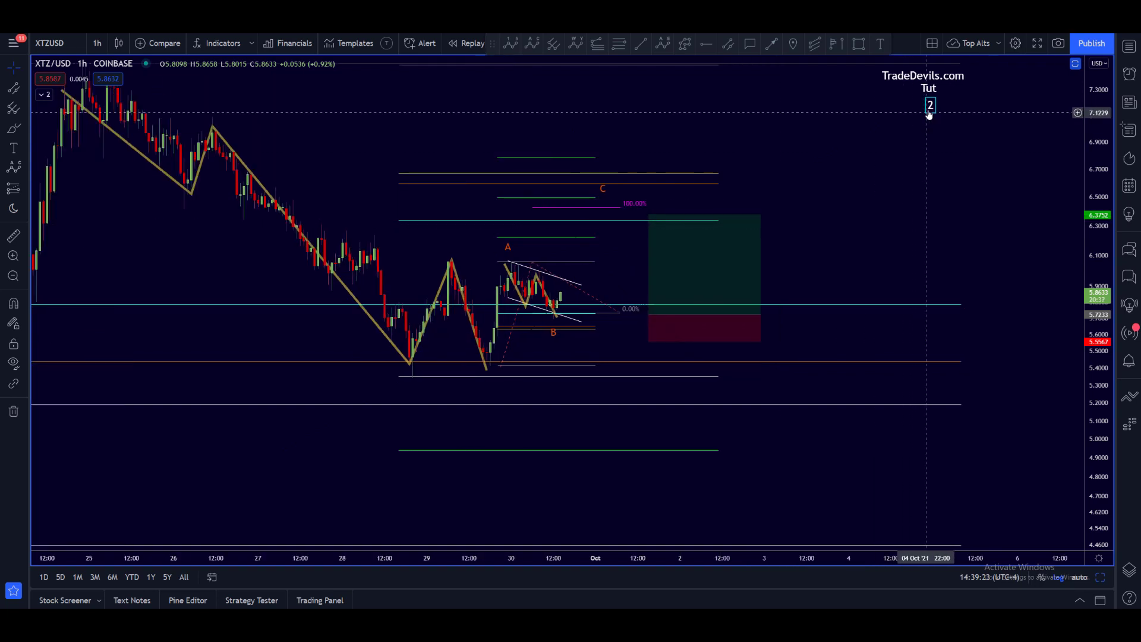
left_click(930, 108)
left_click_drag(885, 238, 943, 254)
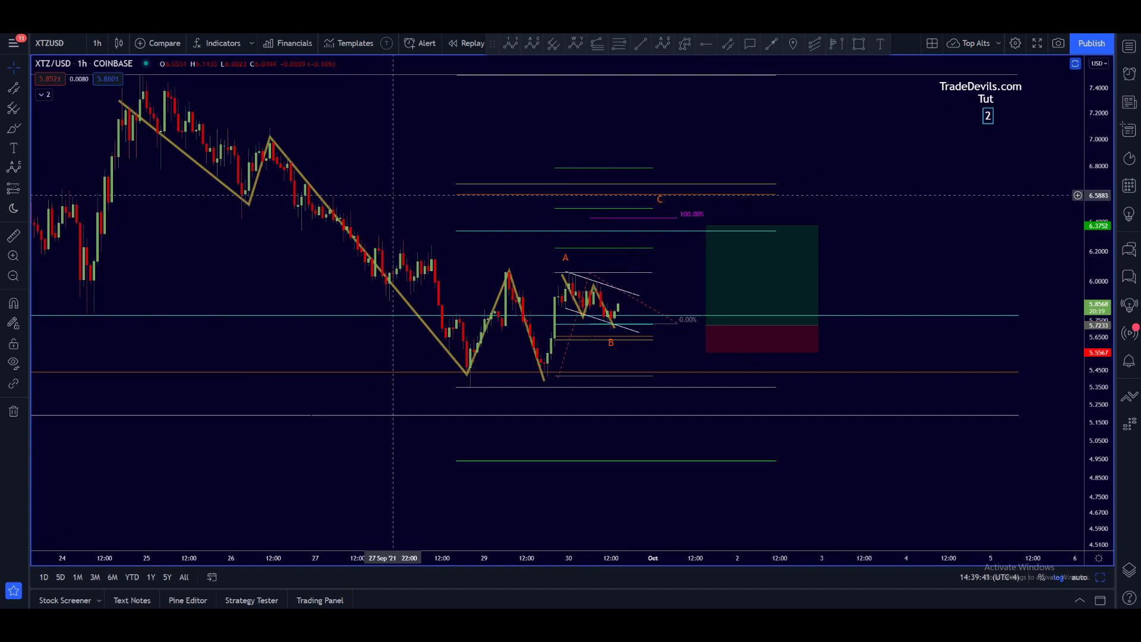
scroll(397, 193, "down", 3)
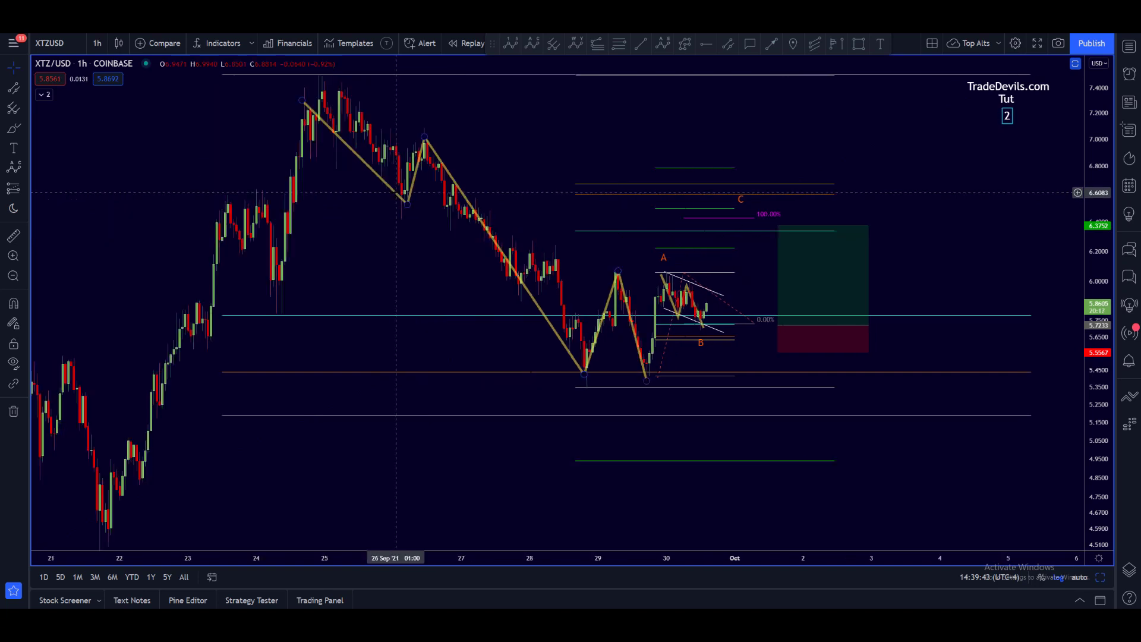
scroll(561, 321, "up", 2)
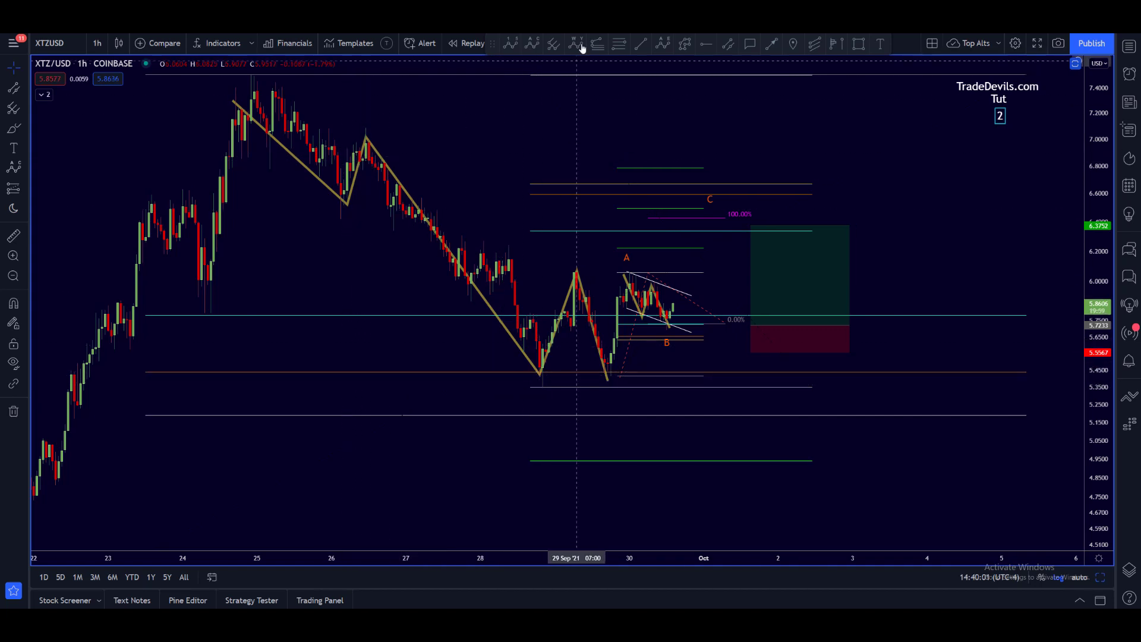
Draw a Fibonacci retracement from the swing high at 7.5077 to the swing low at 5.3477.
left_click(619, 42)
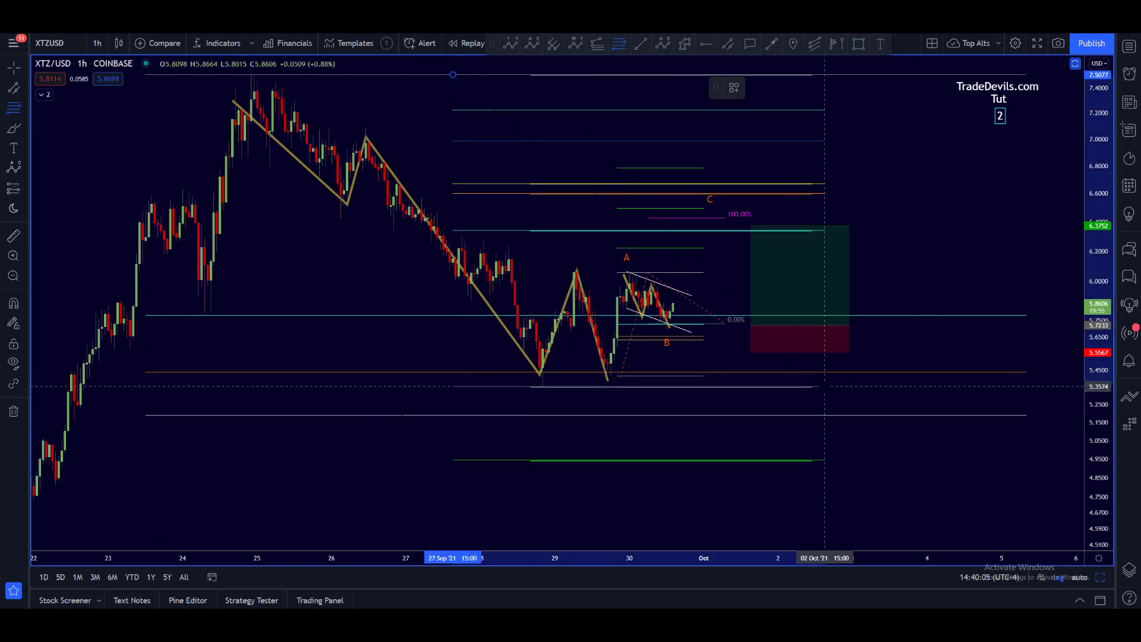
left_click(824, 387)
scroll(1034, 259, "down", 5)
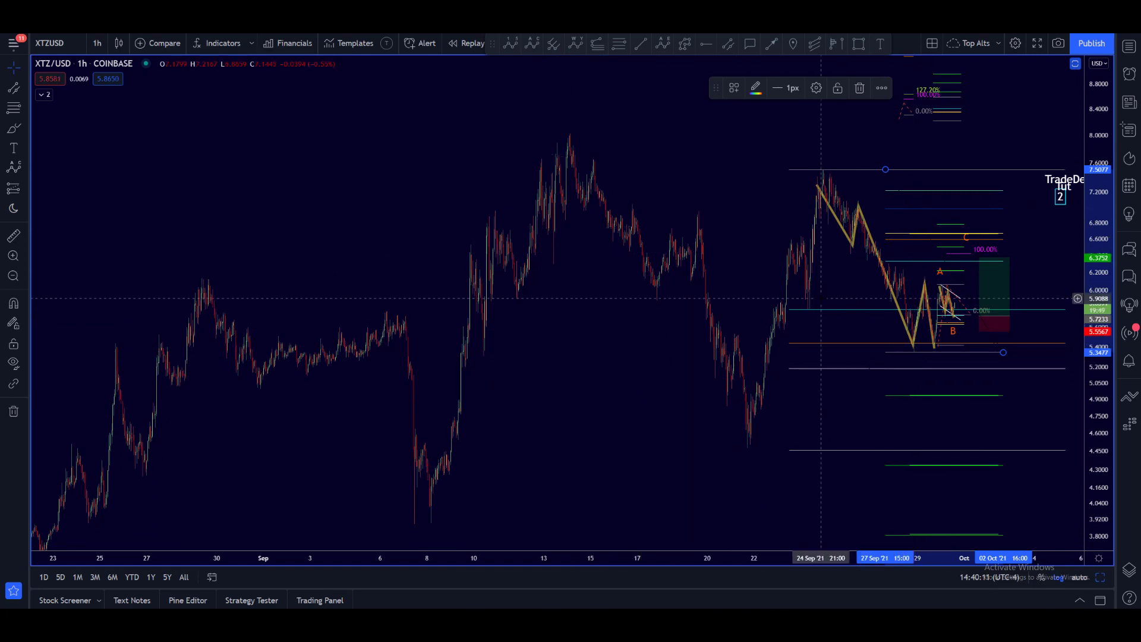
scroll(822, 299, "up", 3)
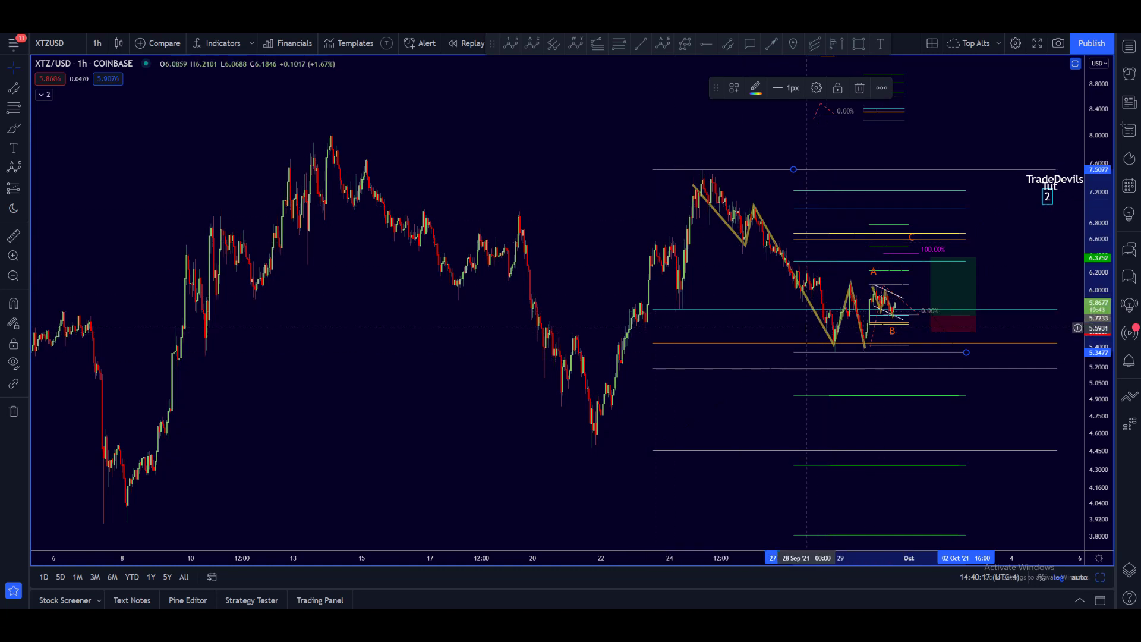
scroll(510, 286, "up", 3)
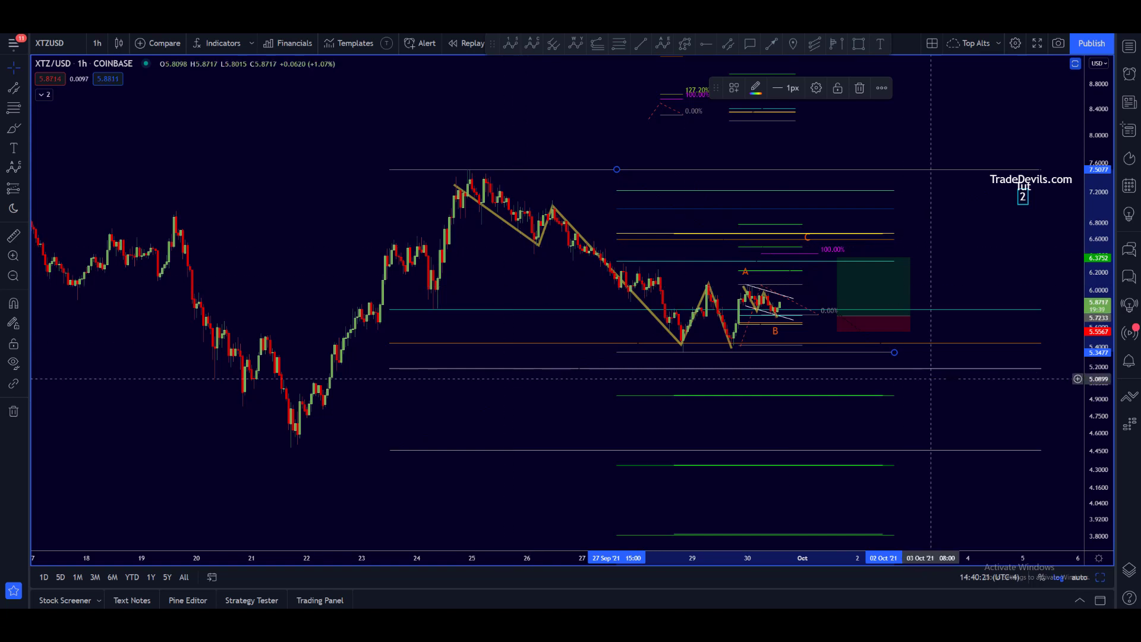
left_click_drag(1099, 380, 1099, 333)
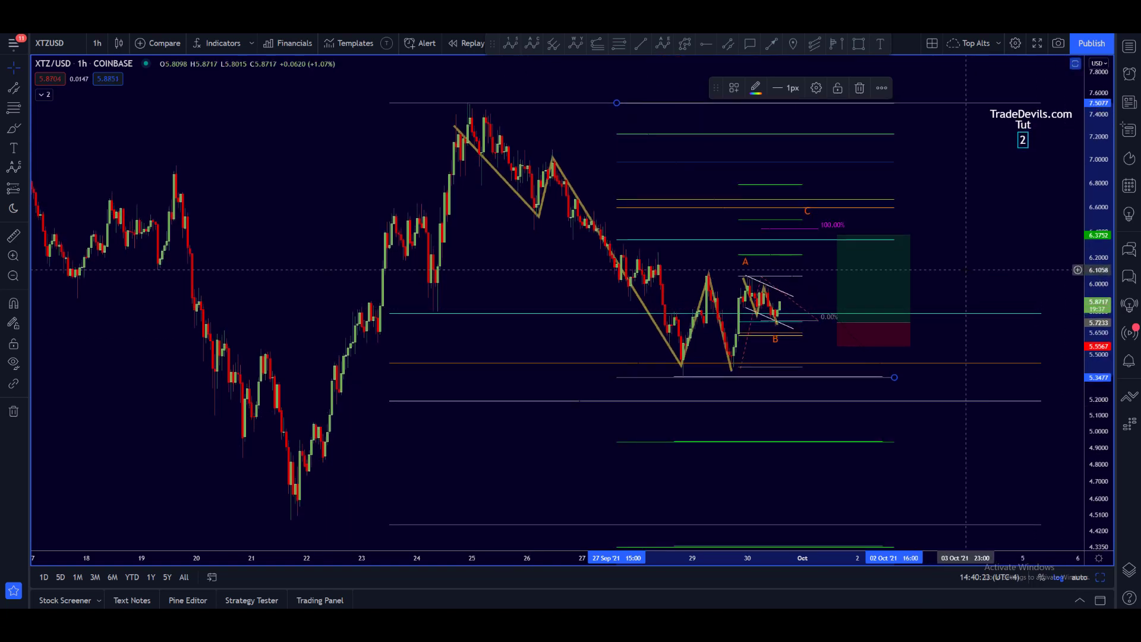
scroll(968, 270, "up", 3)
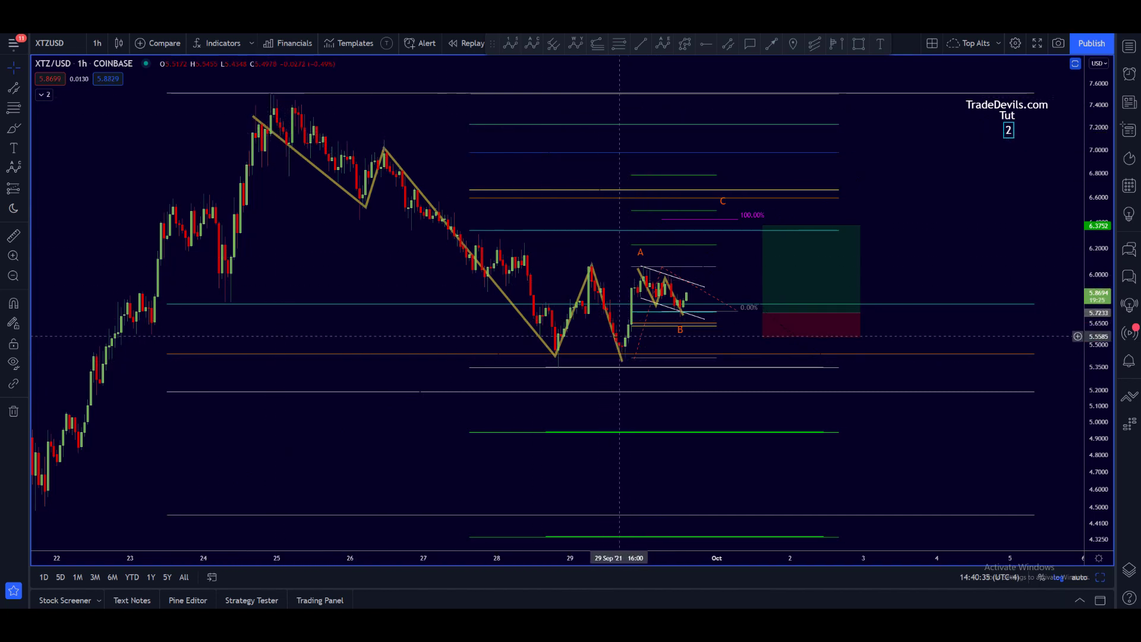
scroll(617, 340, "down", 5)
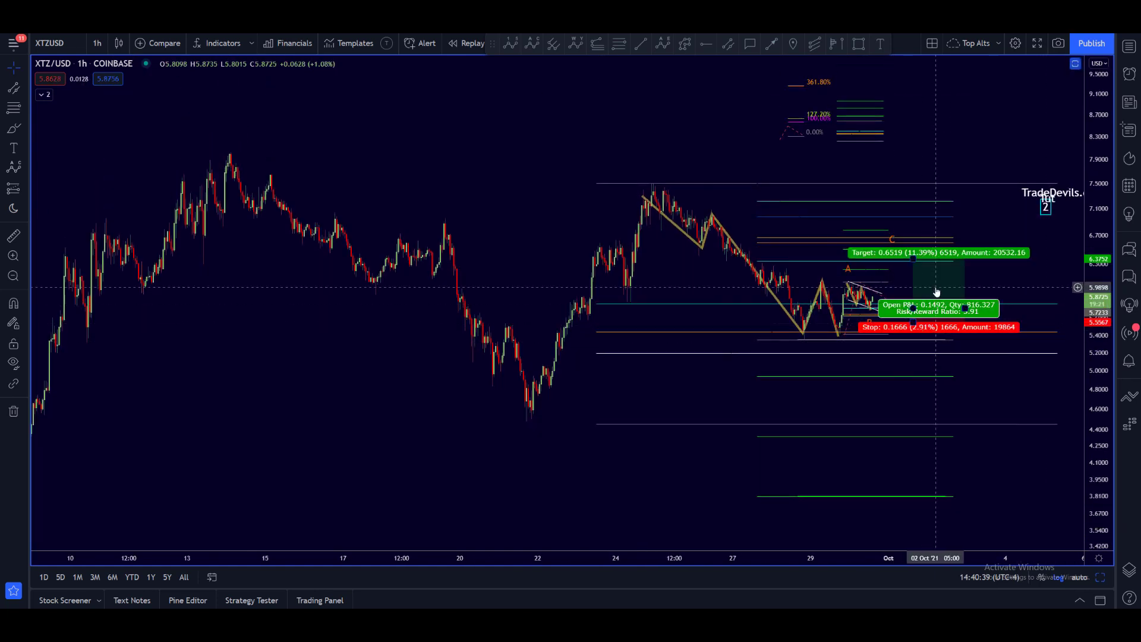
scroll(1019, 439, "up", 3)
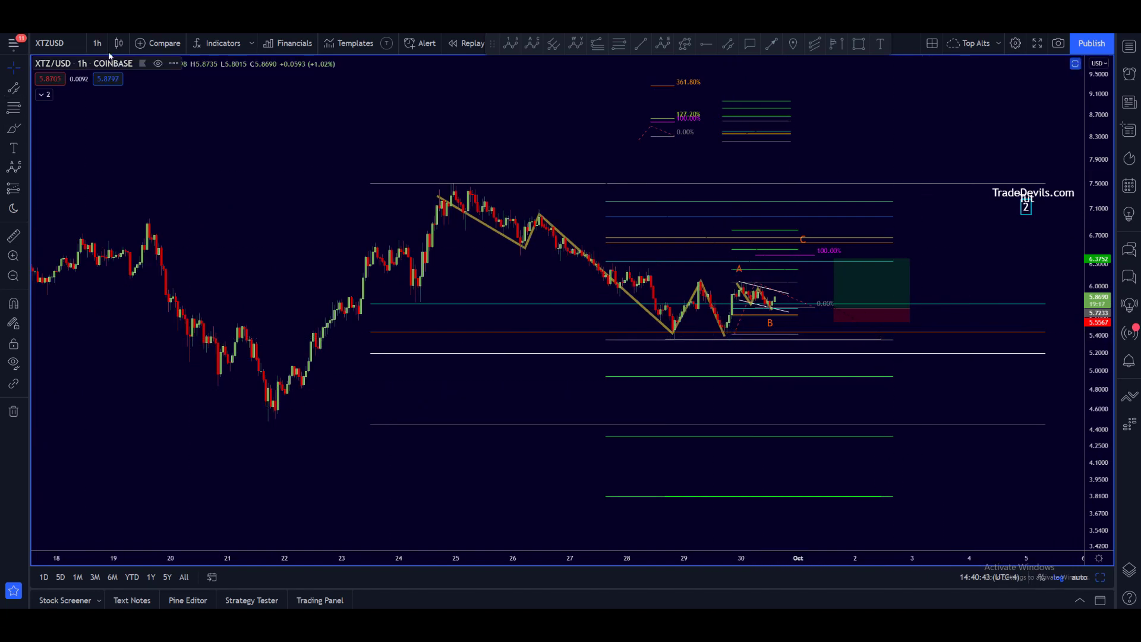
Switch the XTZ/USD chart to the 3-minute interval.
left_click(56, 43)
key("Escape")
left_click(97, 43)
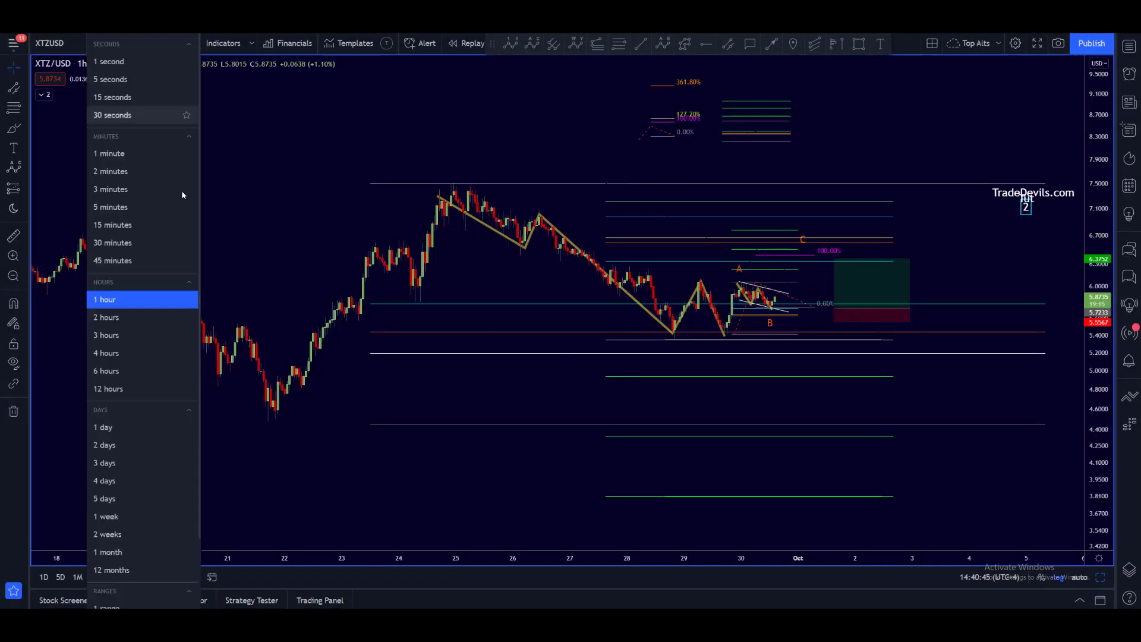
left_click(137, 187)
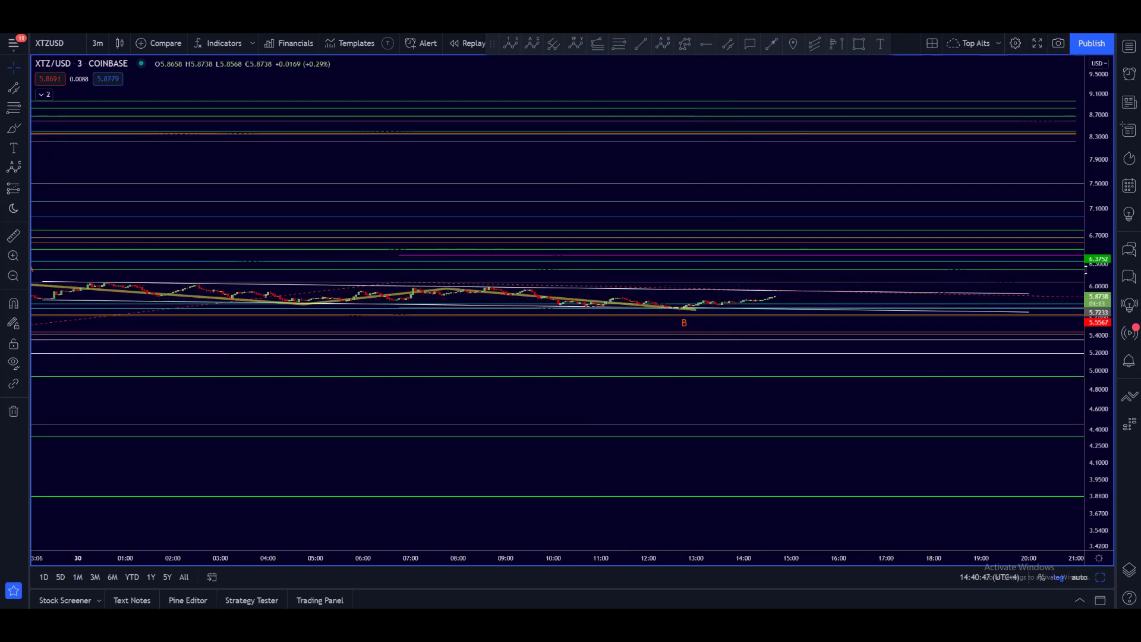
Change the XTZ/USD chart interval to 15 minutes and inspect the falling channel between A and B.
left_click(107, 43)
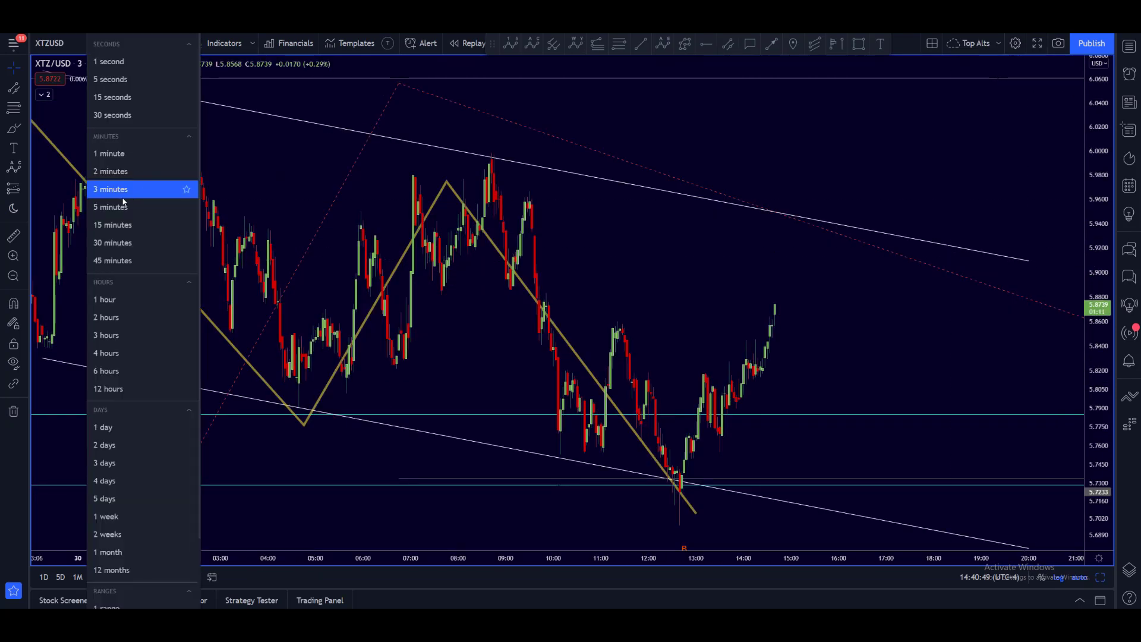
left_click(113, 224)
scroll(810, 291, "down", 3)
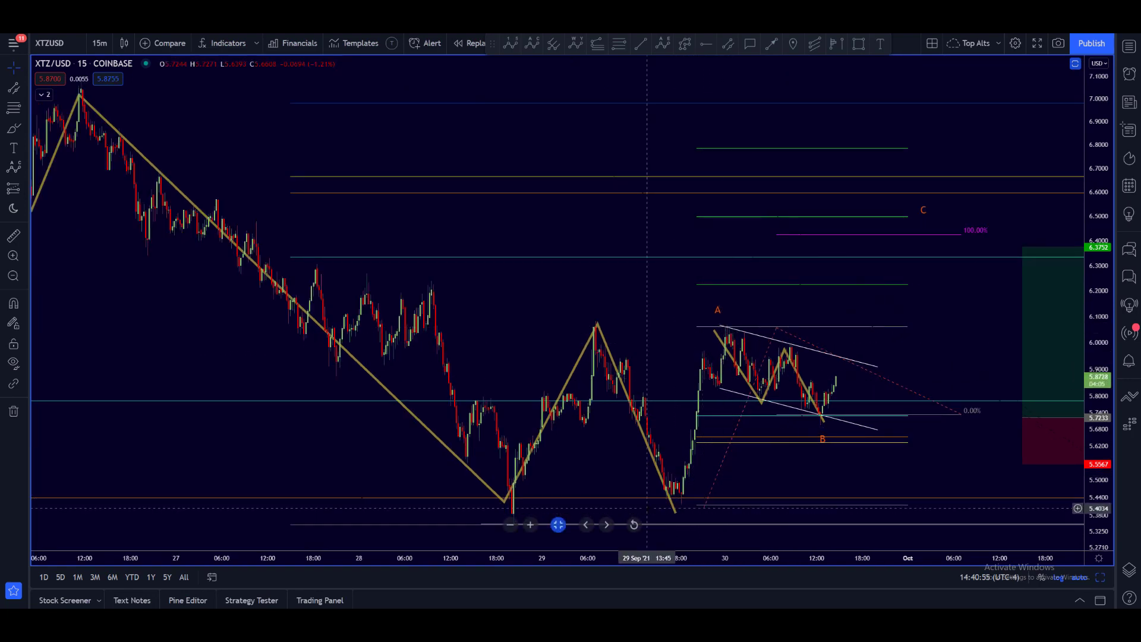
scroll(771, 499, "up", 2)
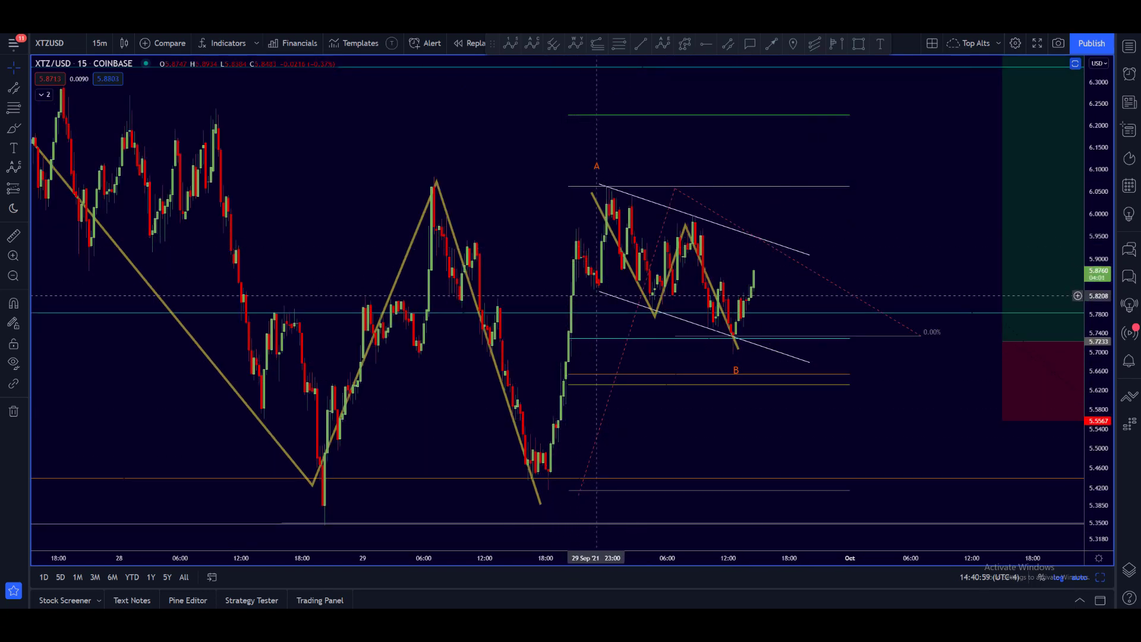
scroll(721, 392, "up", 1)
scroll(721, 392, "down", 2)
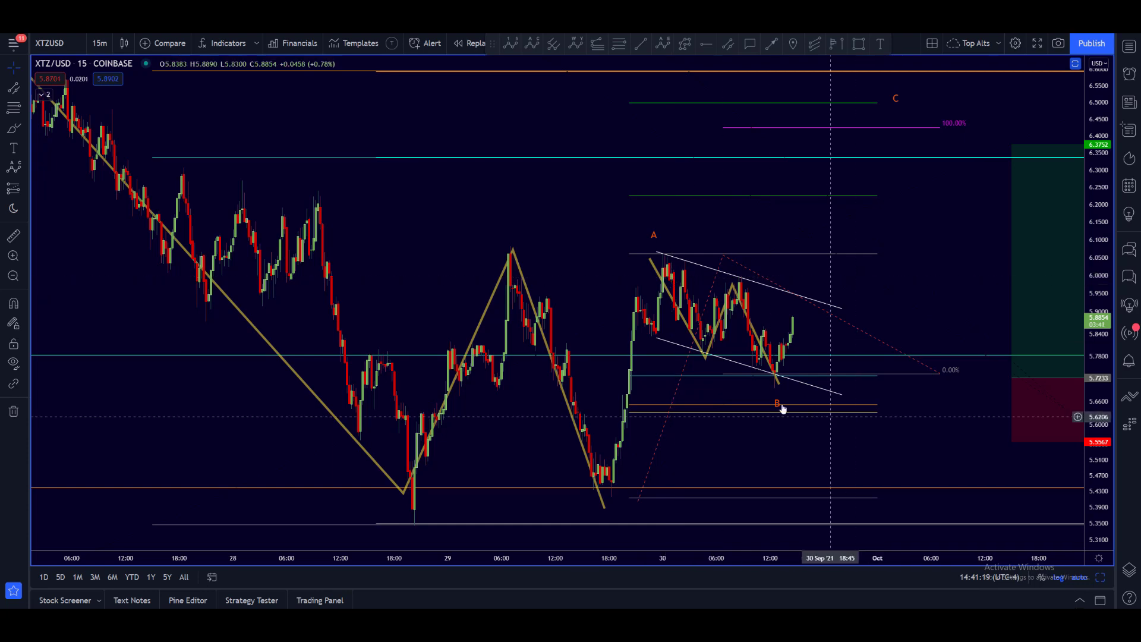
Tighten the long position's stop loss to 5.6208.
scroll(905, 445, "down", 2)
scroll(927, 440, "up", 2)
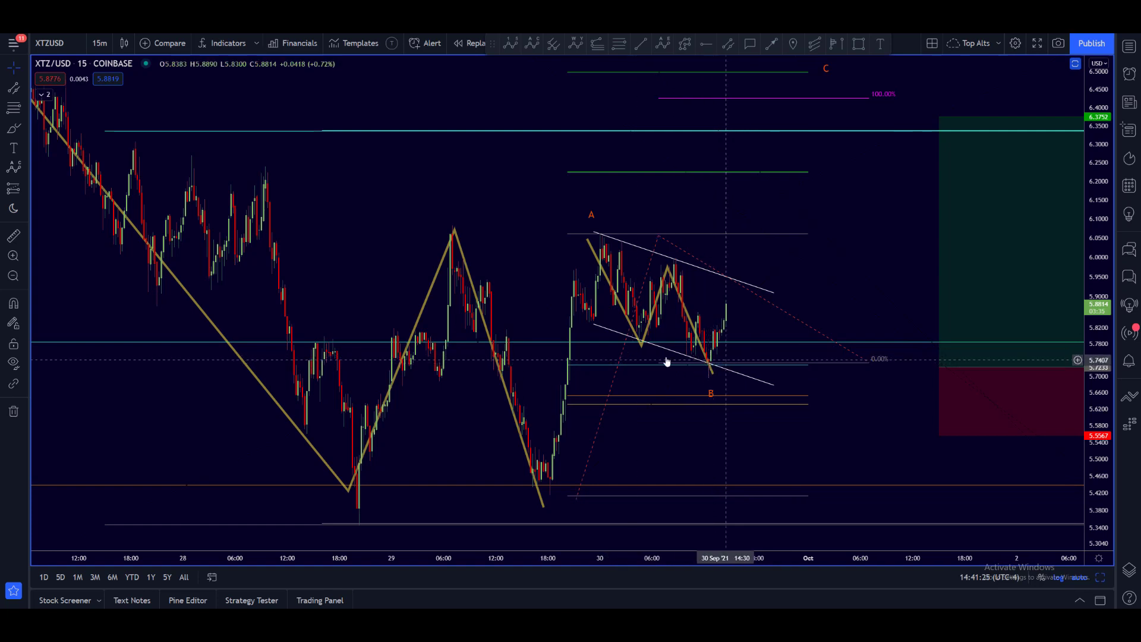
left_click_drag(939, 438, 856, 423)
scroll(378, 414, "down", 2)
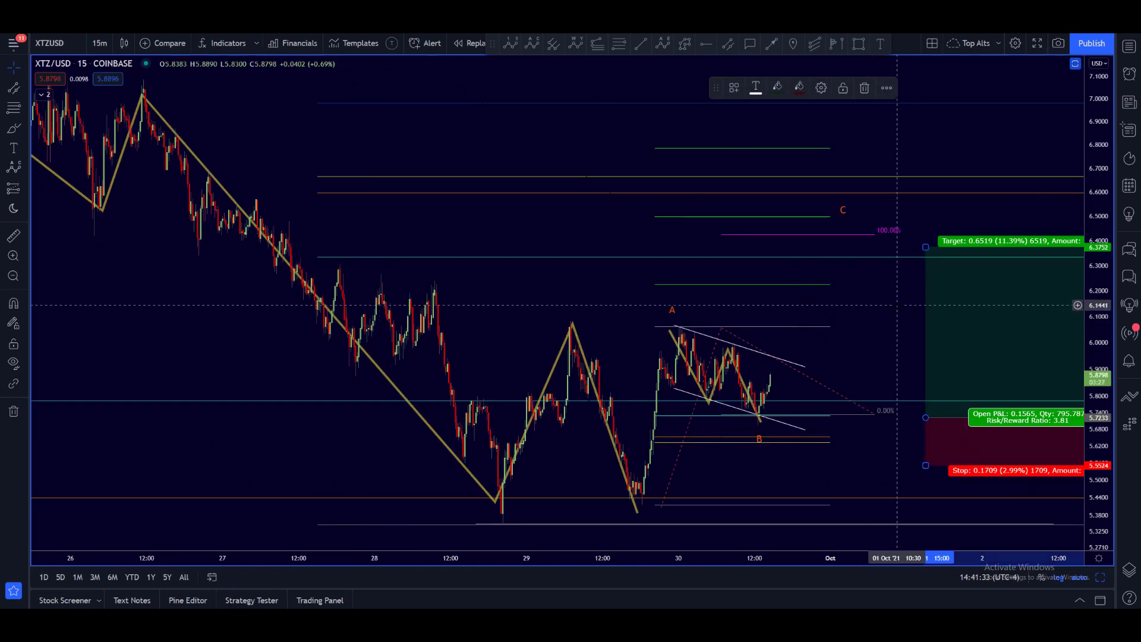
scroll(810, 349, "right", 3)
left_click_drag(803, 461, 806, 444)
left_click(770, 303)
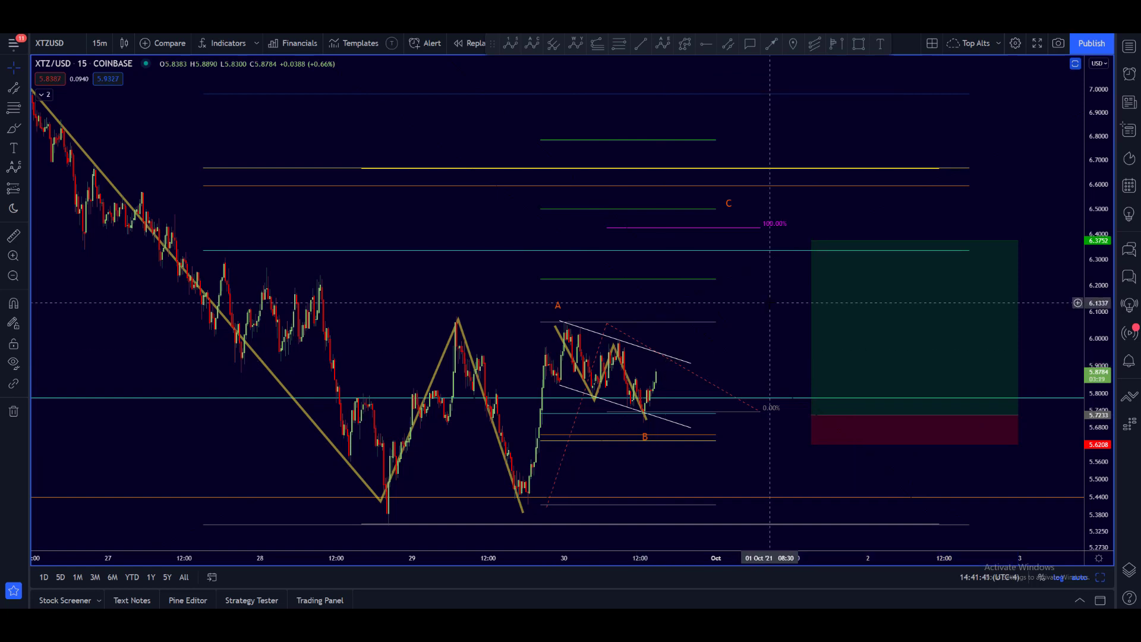
Review the long position against the Fibonacci levels and the wider zigzag decline on the 15-minute chart.
scroll(745, 276, "down", 2)
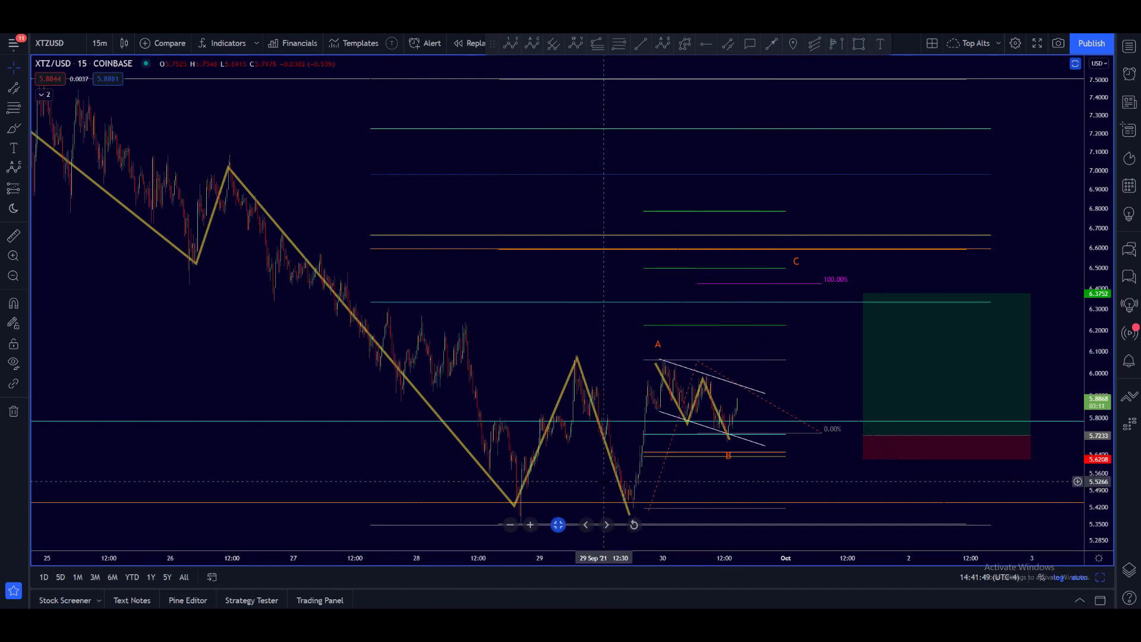
scroll(603, 482, "down", 3)
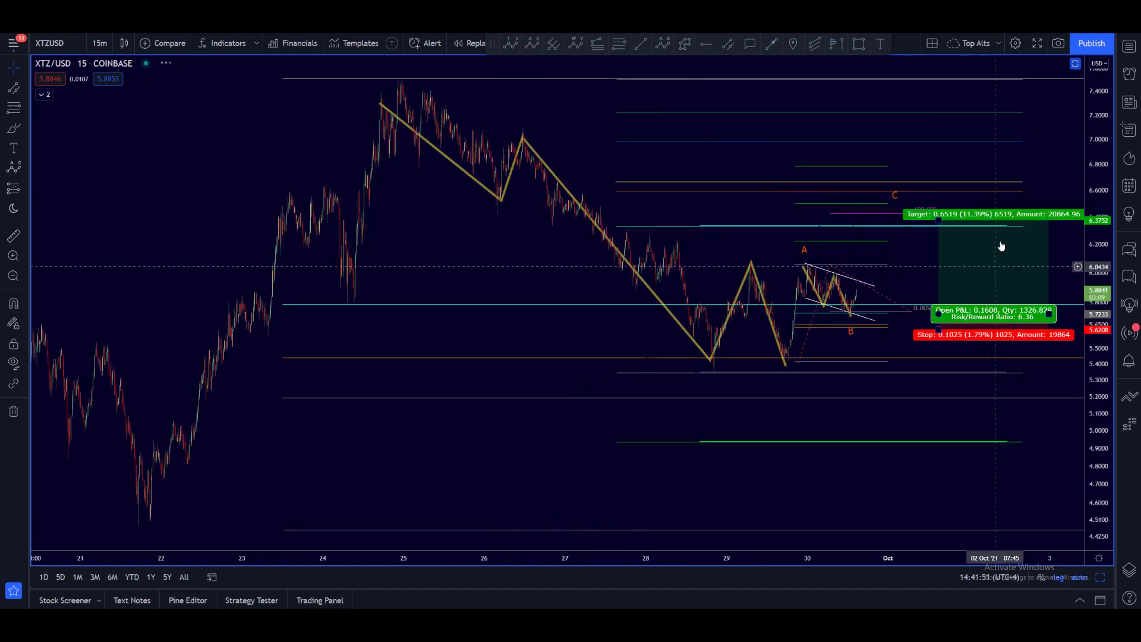
scroll(778, 359, "up", 3)
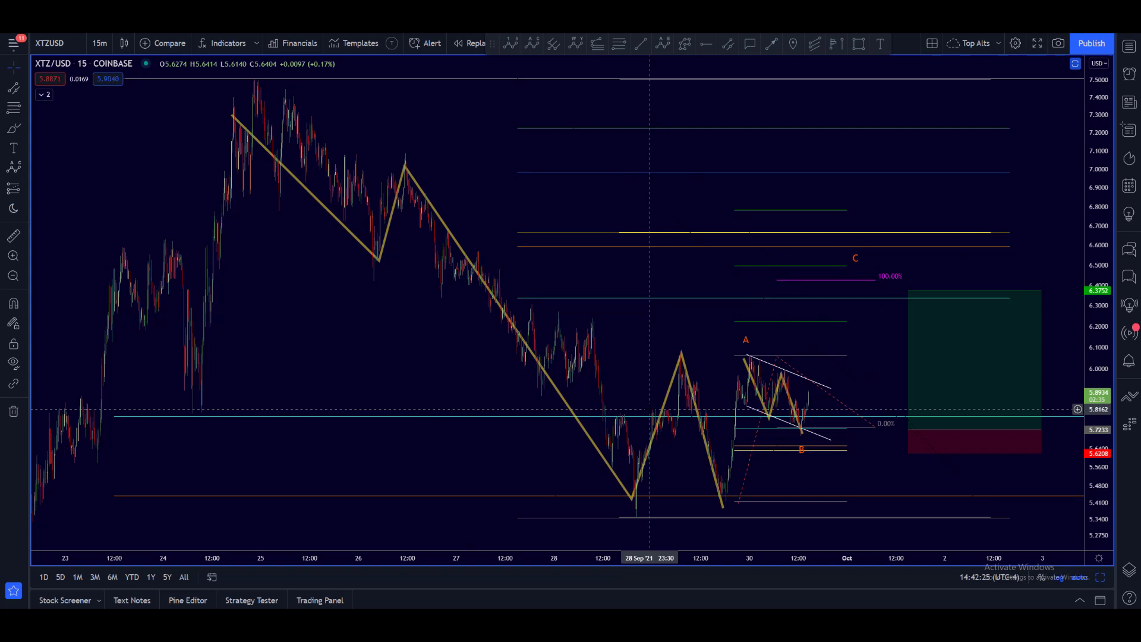
scroll(650, 409, "up", 2)
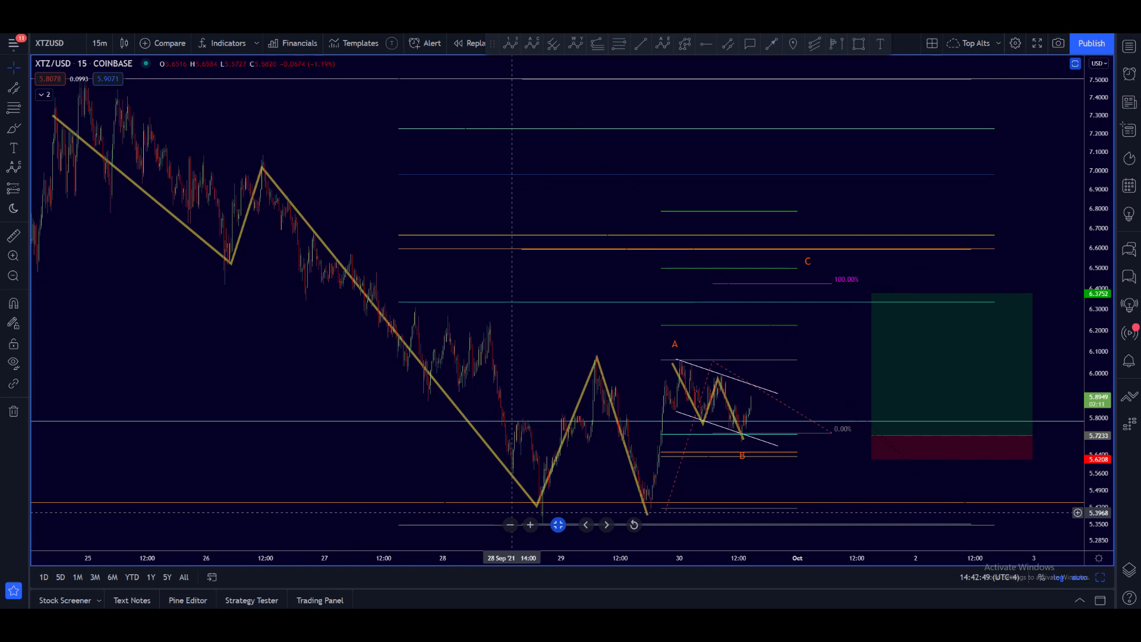
scroll(529, 505, "down", 2)
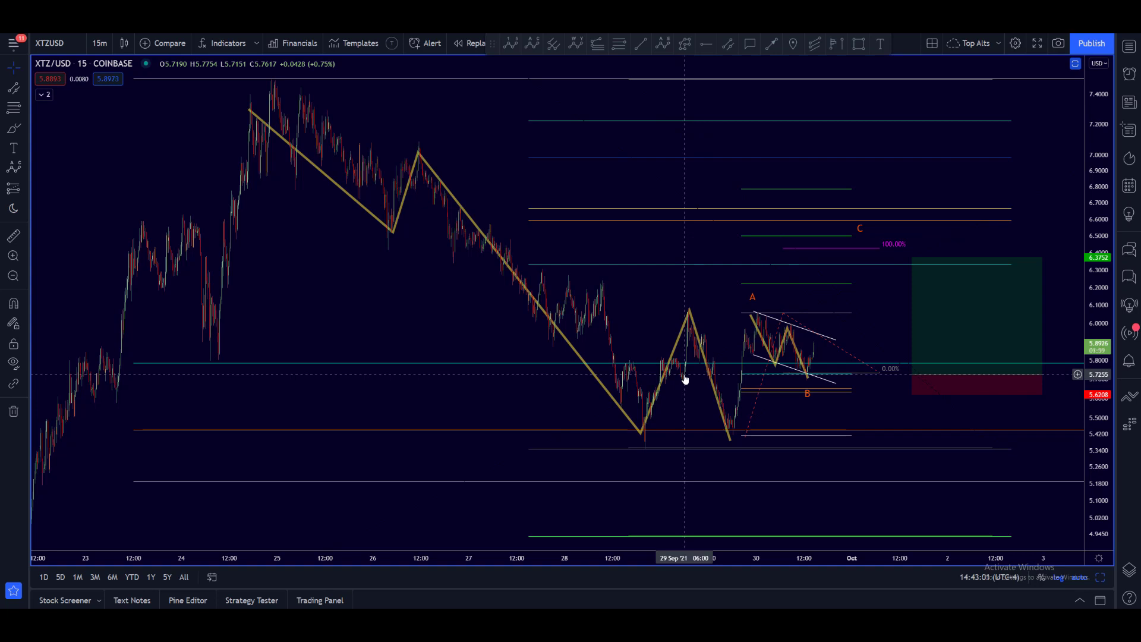
Search for BTCUSD and load the Coinbase BTC/USD pair on the chart.
left_click(69, 47)
type("BTC")
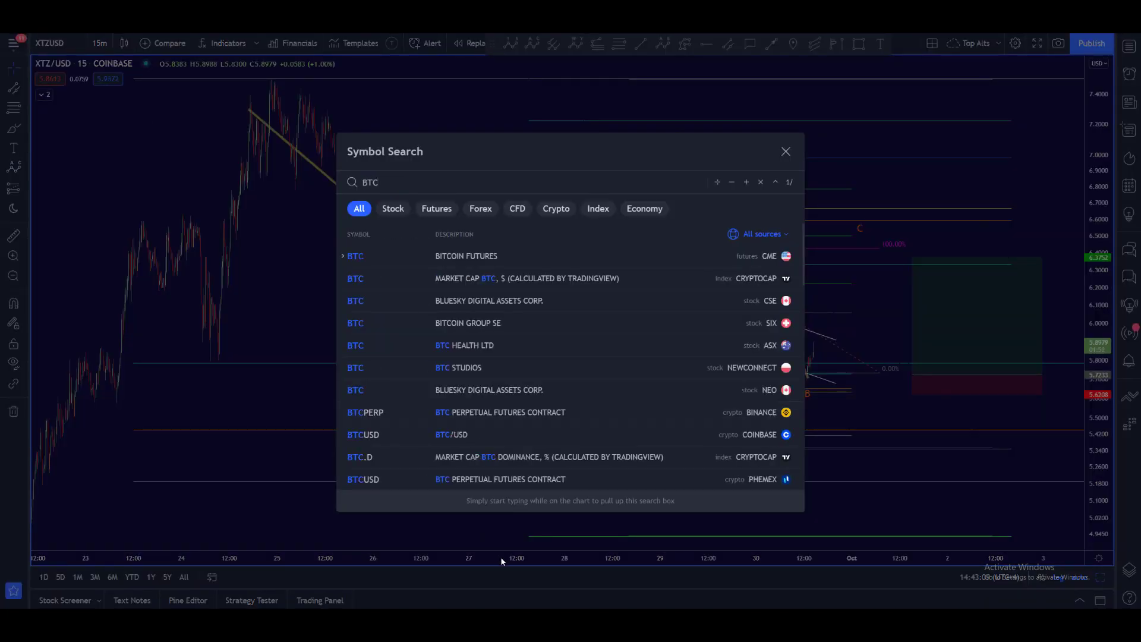
left_click(362, 255)
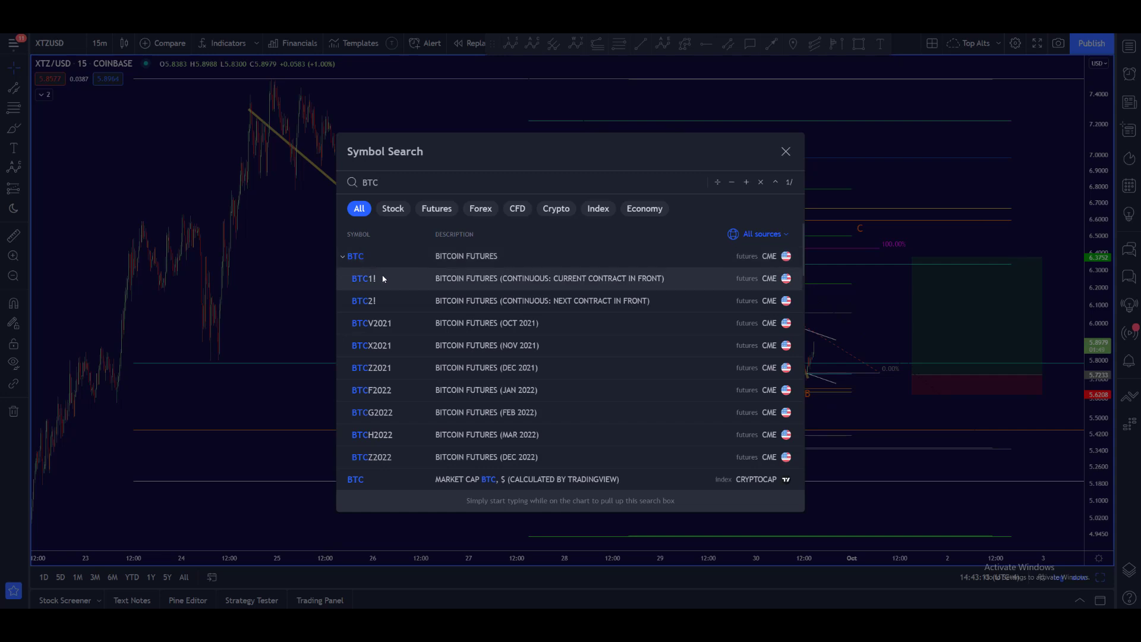
type("USD")
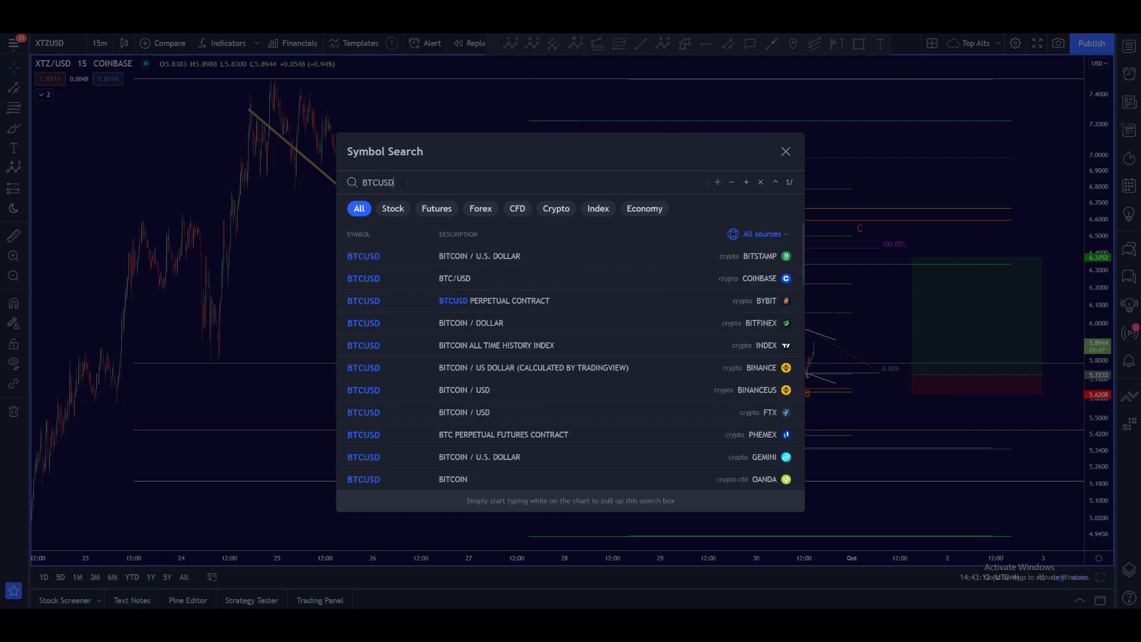
left_click(403, 275)
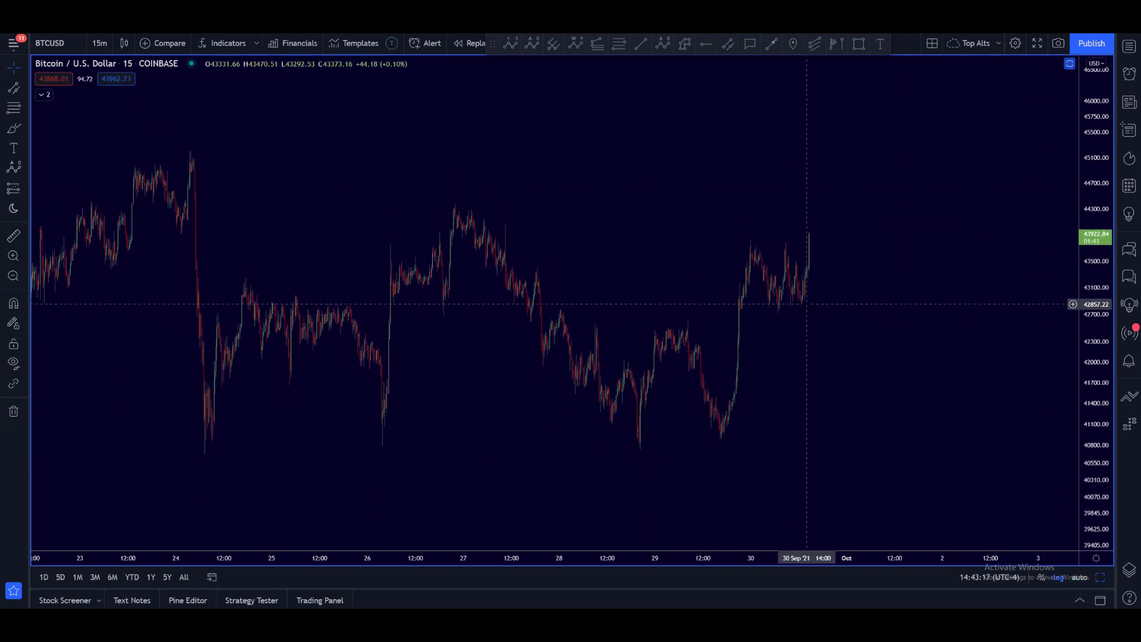
Examine the BTC/USD 15-minute price swings between September 20 and September 30.
scroll(805, 303, "up", 1)
scroll(705, 301, "up", 2)
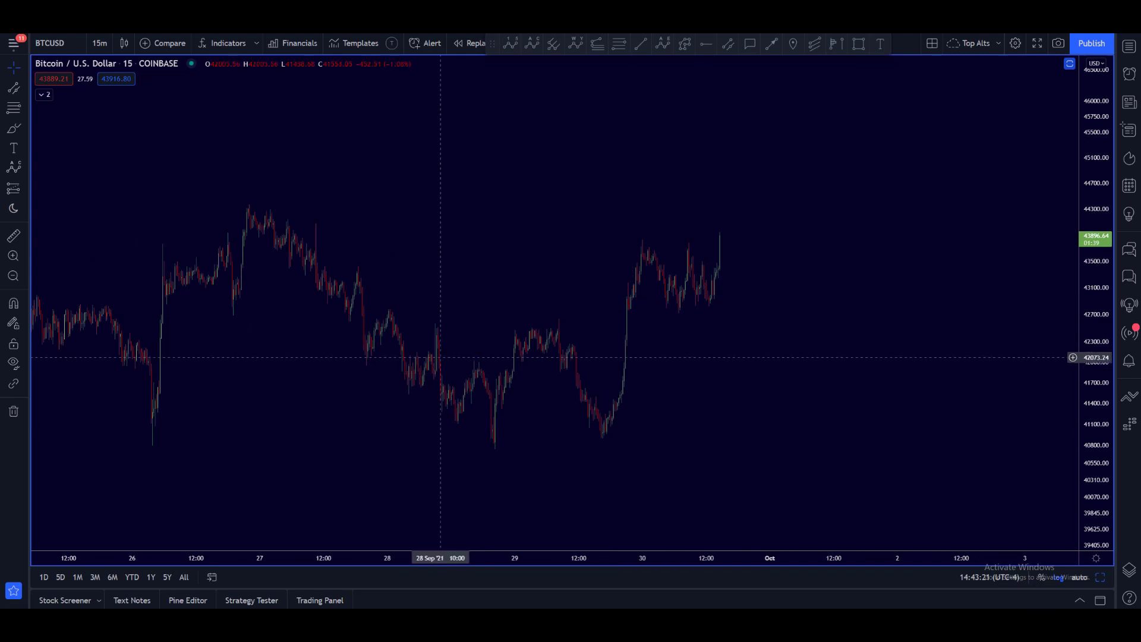
scroll(784, 350, "down", 3)
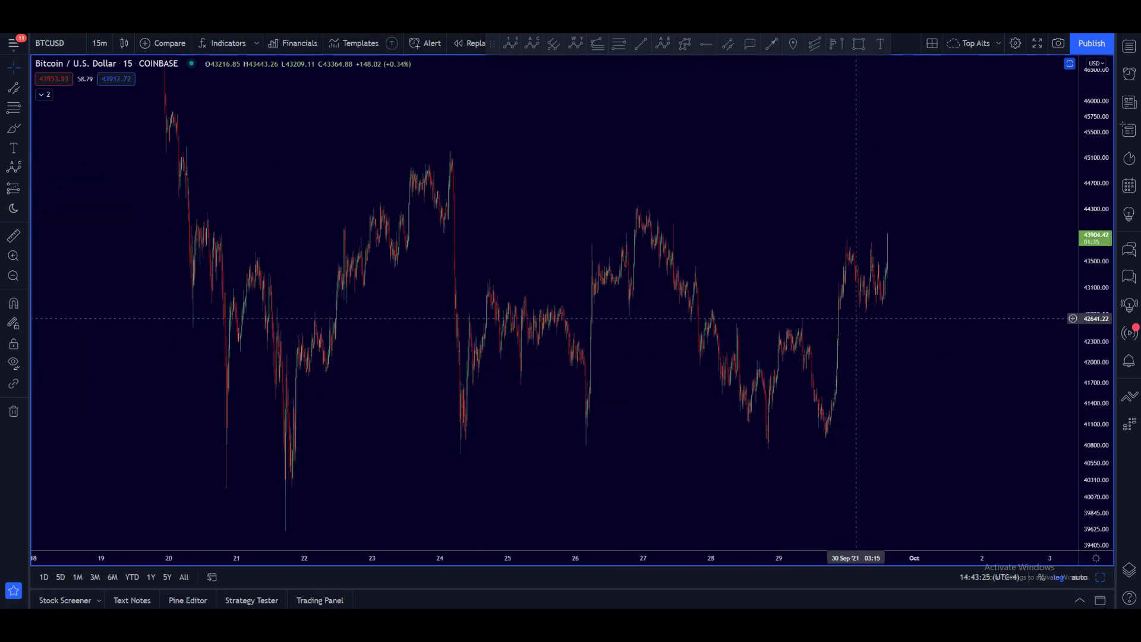
left_click(728, 44)
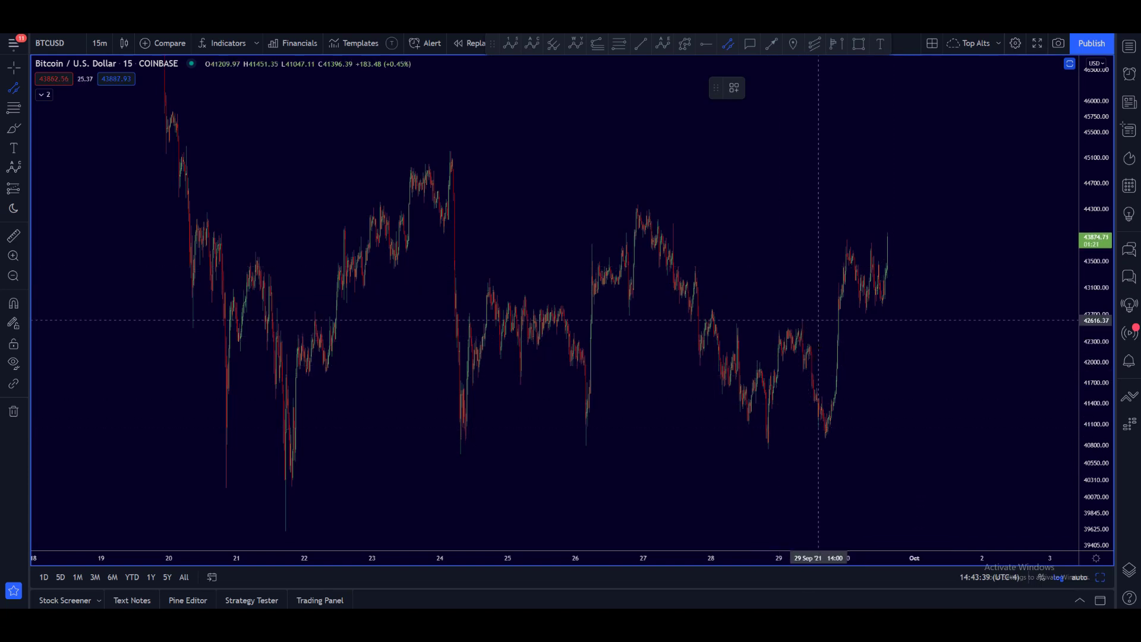
scroll(949, 362, "up", 2)
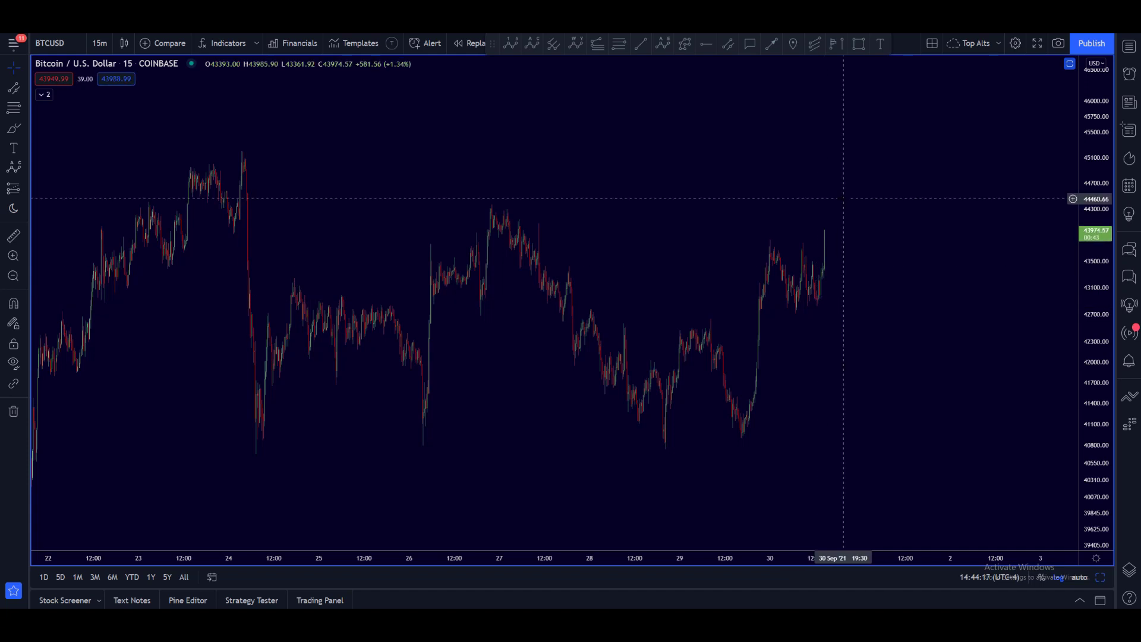
scroll(843, 199, "down", 3)
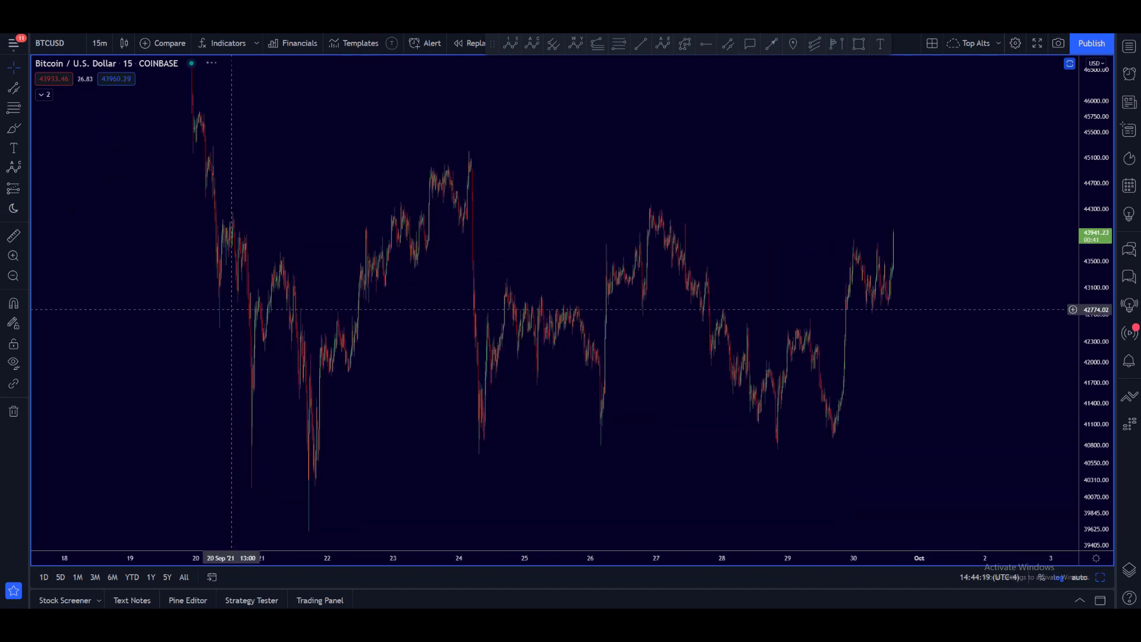
Search for XTZUSD and load the Coinbase XTZ/USD pair to compare its recent move between A and B.
left_click(57, 42)
type("XTZ")
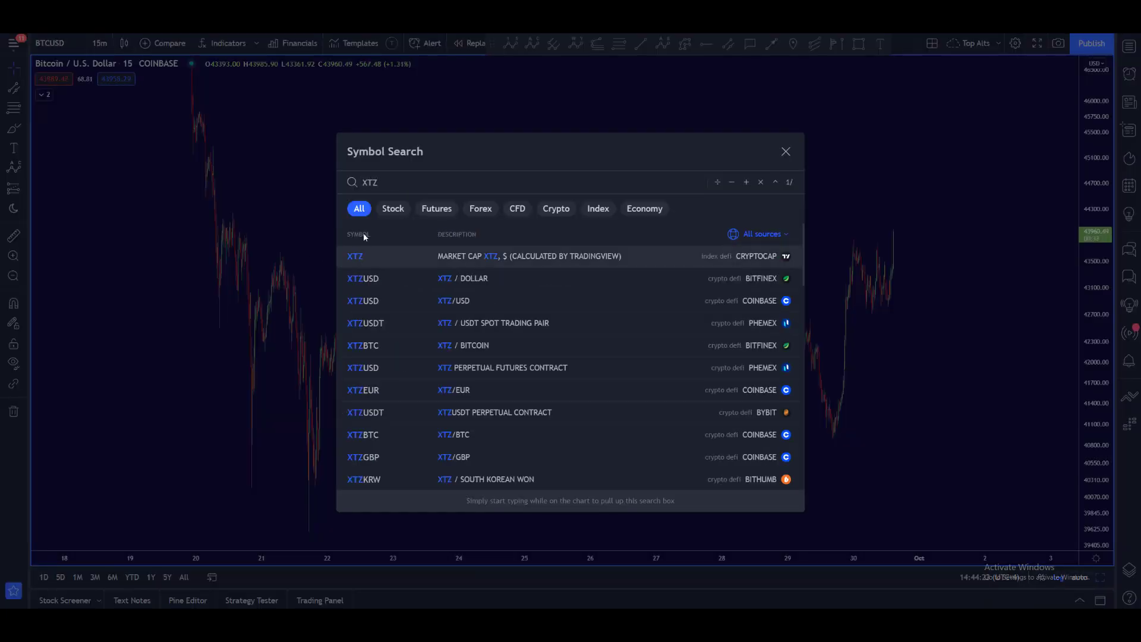
type("USD")
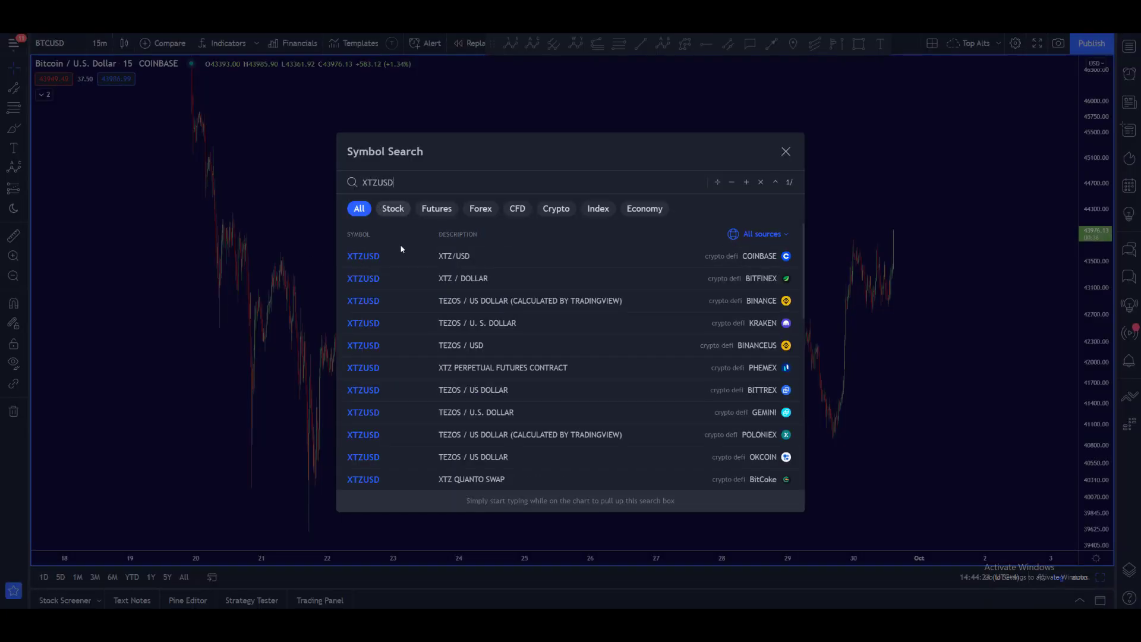
left_click(438, 255)
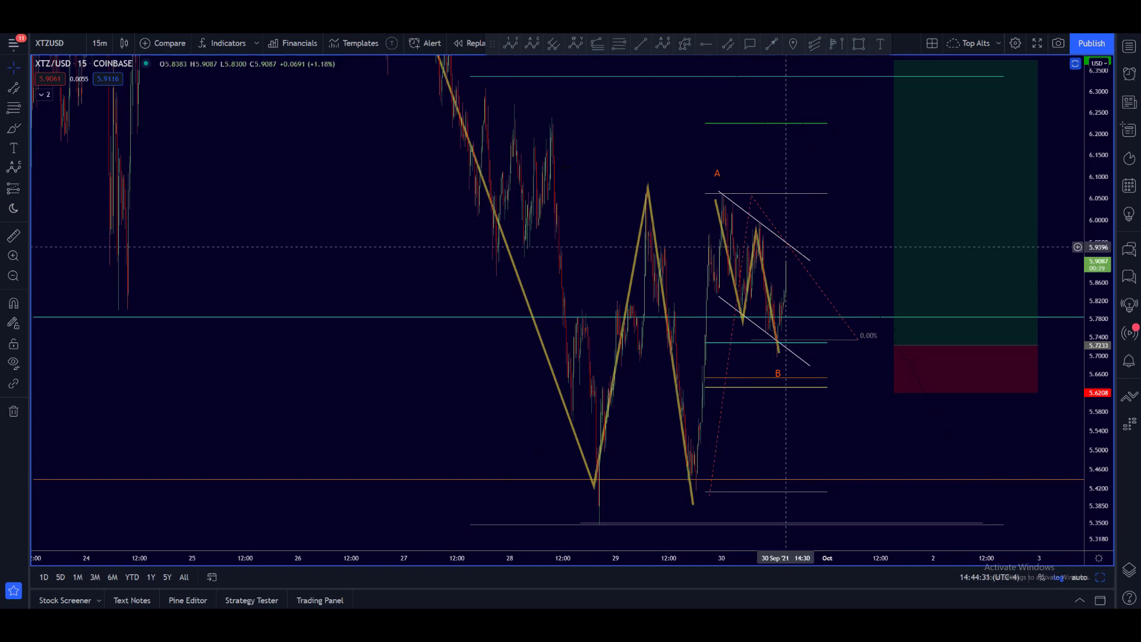
Switch the chart back to the Coinbase BTC/USD pair by searching for BTCUSD.
left_click(72, 43)
type("BTCUSD")
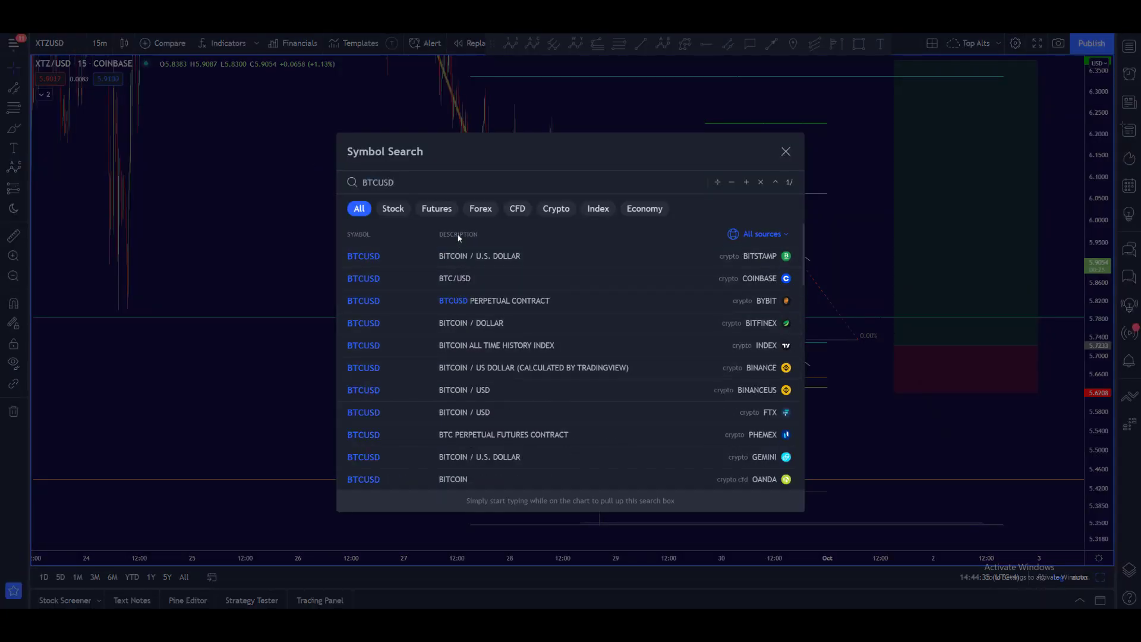
left_click(486, 277)
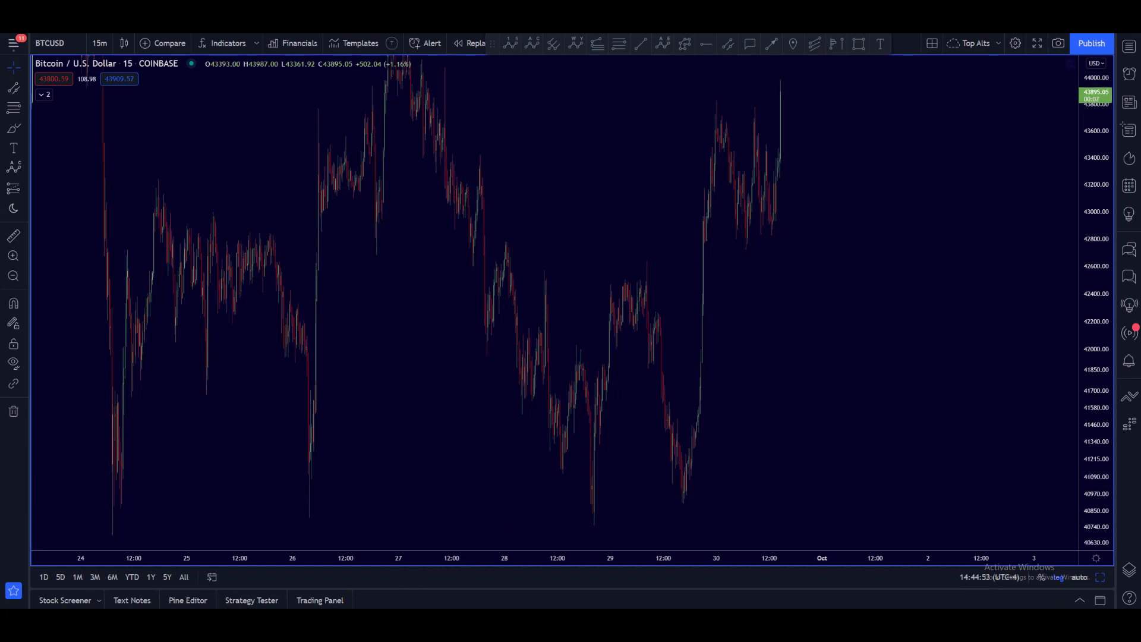
key("super")
type("sn")
key("Return")
left_click_drag(958, 188, 660, 187)
left_click(759, 178)
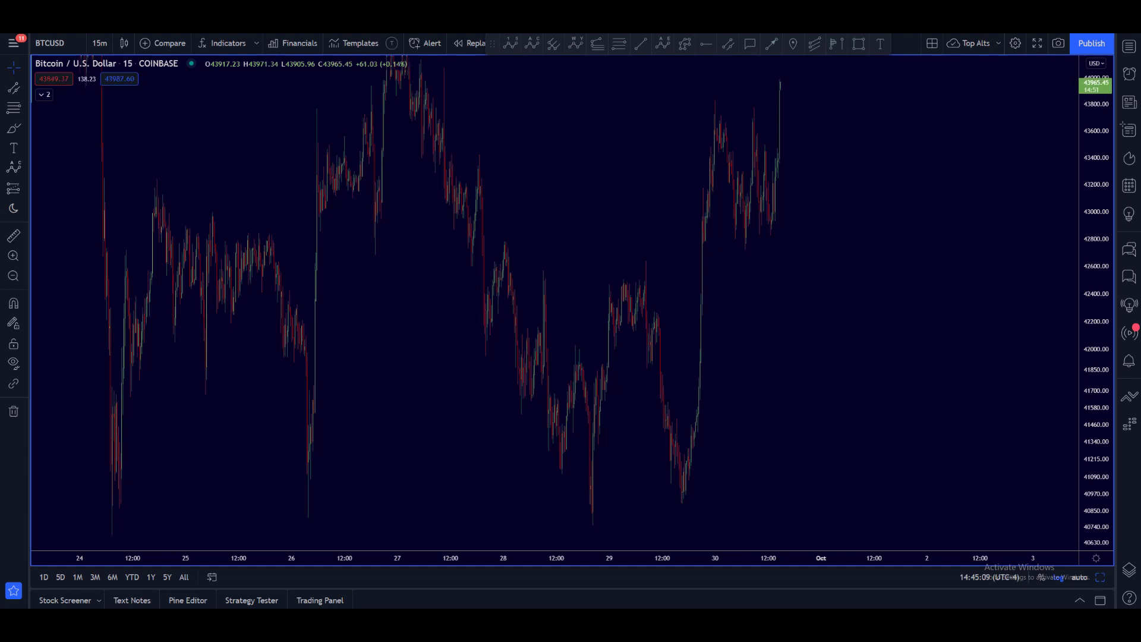
Show the oscillator pane beneath the BTC/USD price chart and change the interval to 1 hour.
scroll(633, 119, "down", 3)
left_click_drag(1077, 107, 1073, 425)
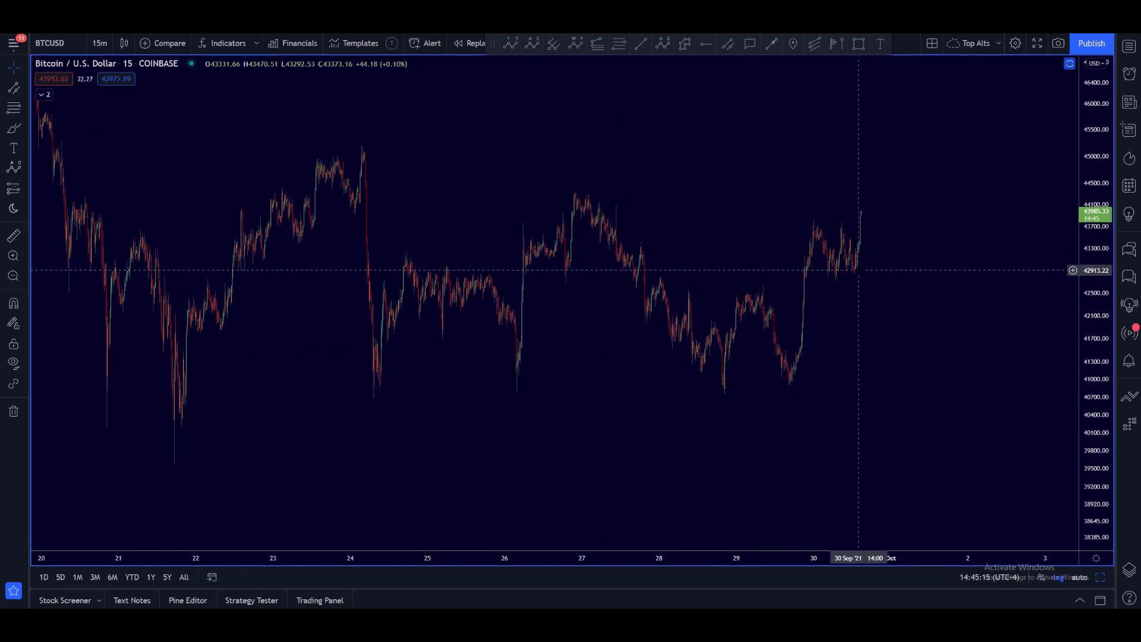
scroll(858, 270, "down", 4)
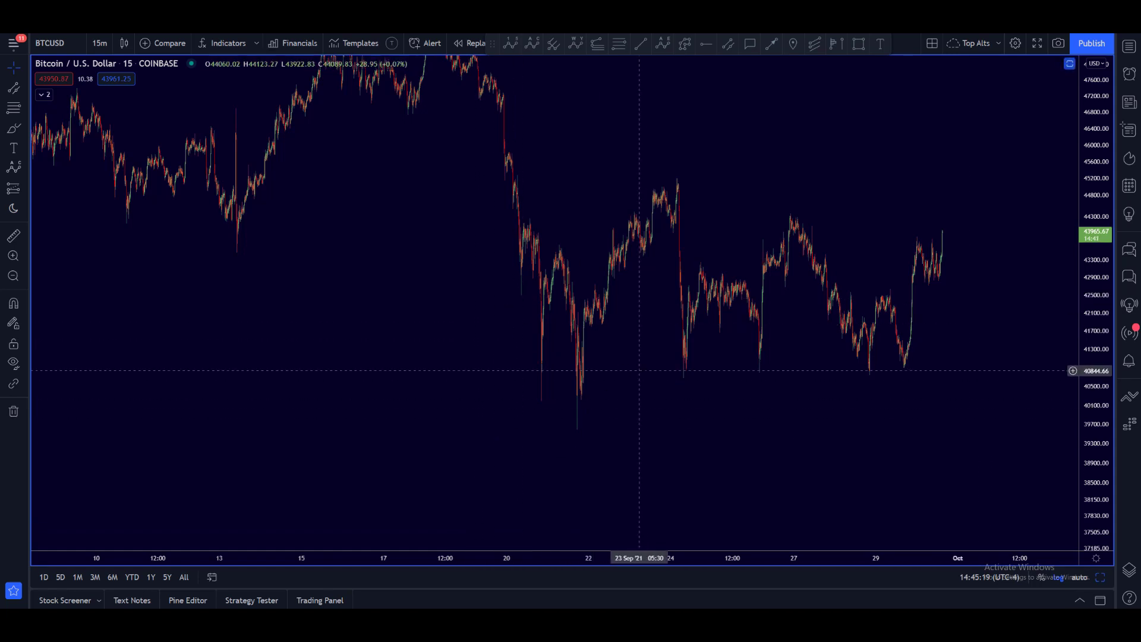
left_click_drag(1076, 184, 1037, 336)
scroll(917, 369, "down", 2)
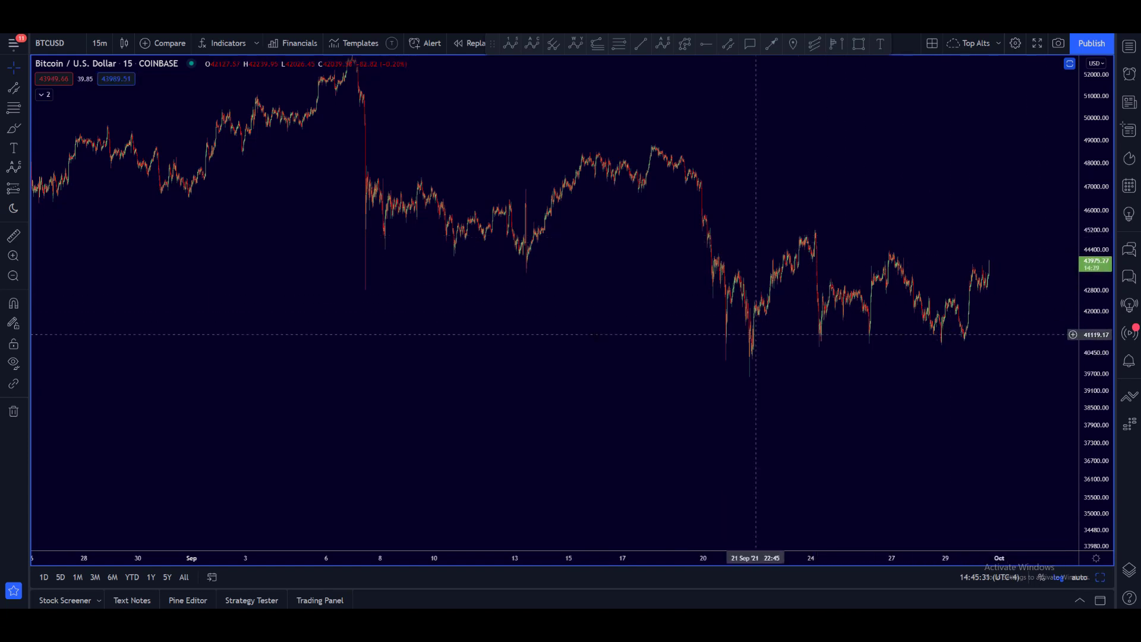
left_click_drag(994, 366, 639, 377)
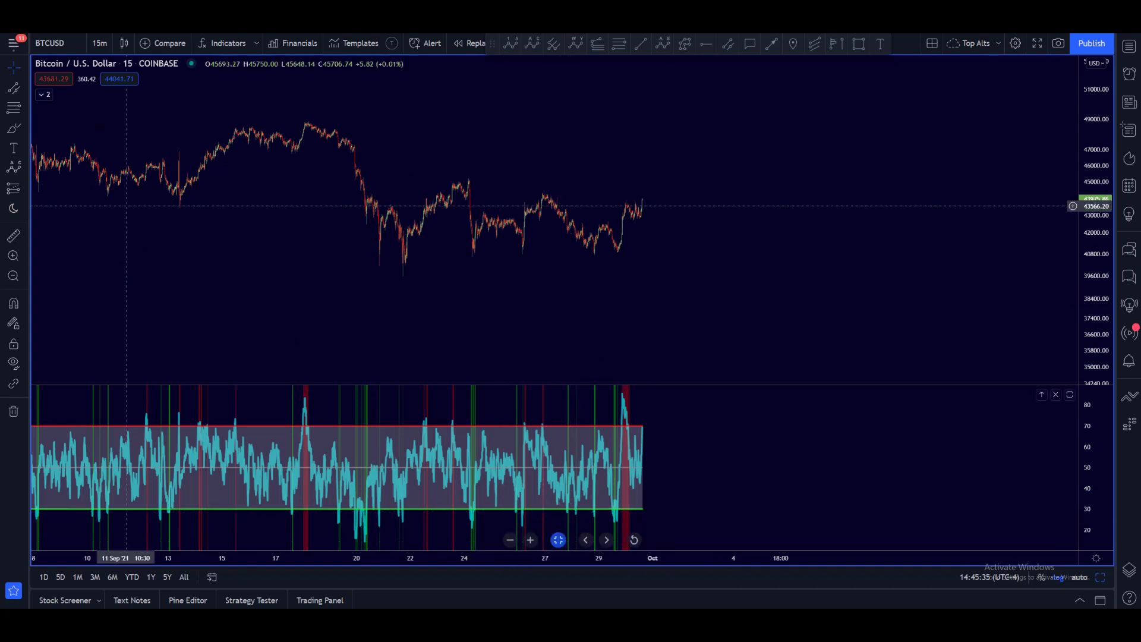
left_click(99, 43)
left_click(112, 302)
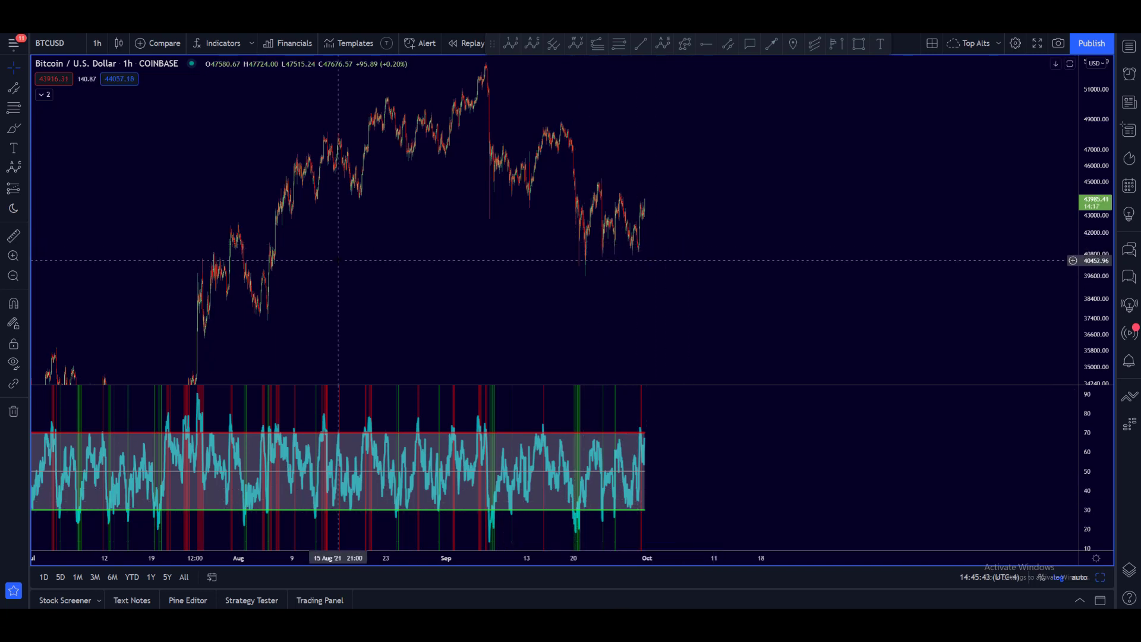
Examine the BTC/USD 1-hour decline through September against the oscillator's overbought and oversold zones.
scroll(570, 268, "up", 2)
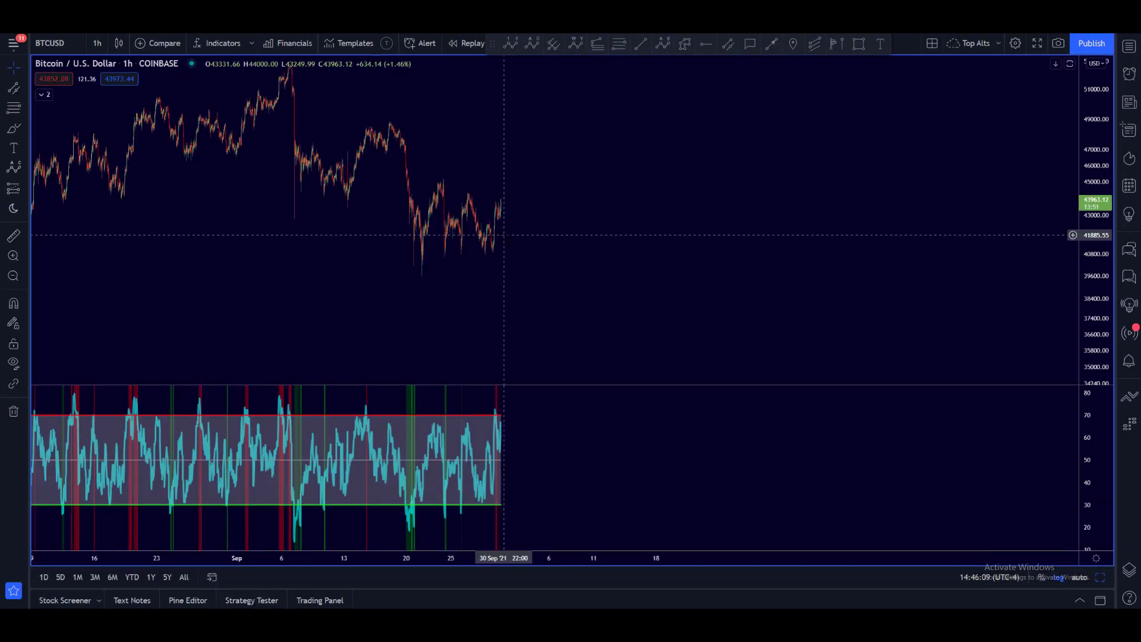
left_click_drag(492, 241, 798, 270)
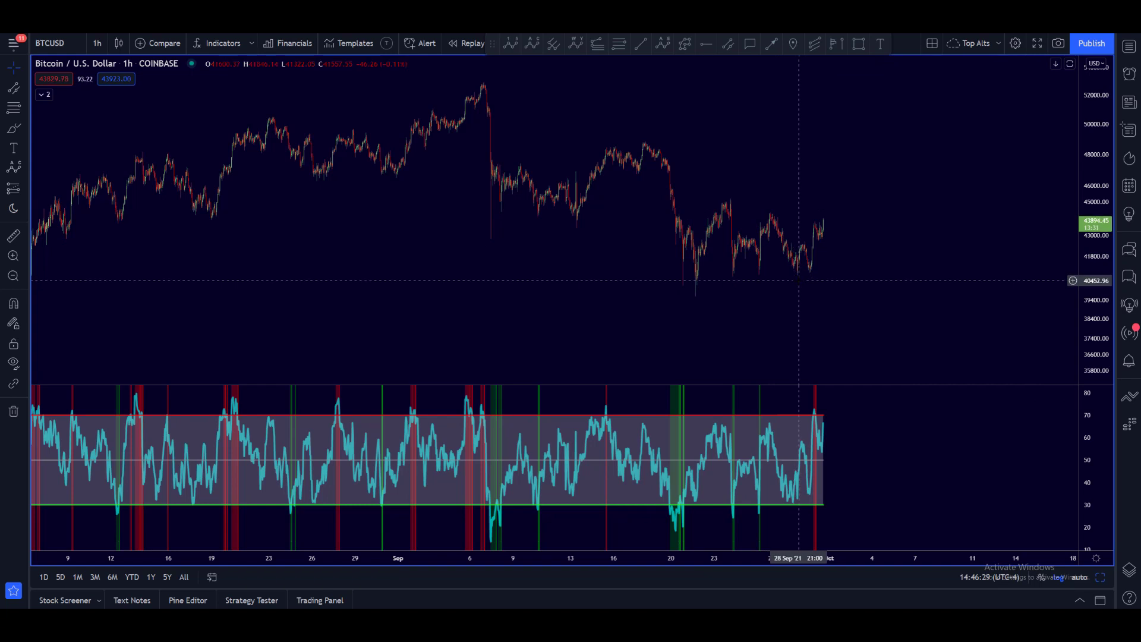
scroll(798, 280, "up", 5)
left_click_drag(1071, 280, 848, 237)
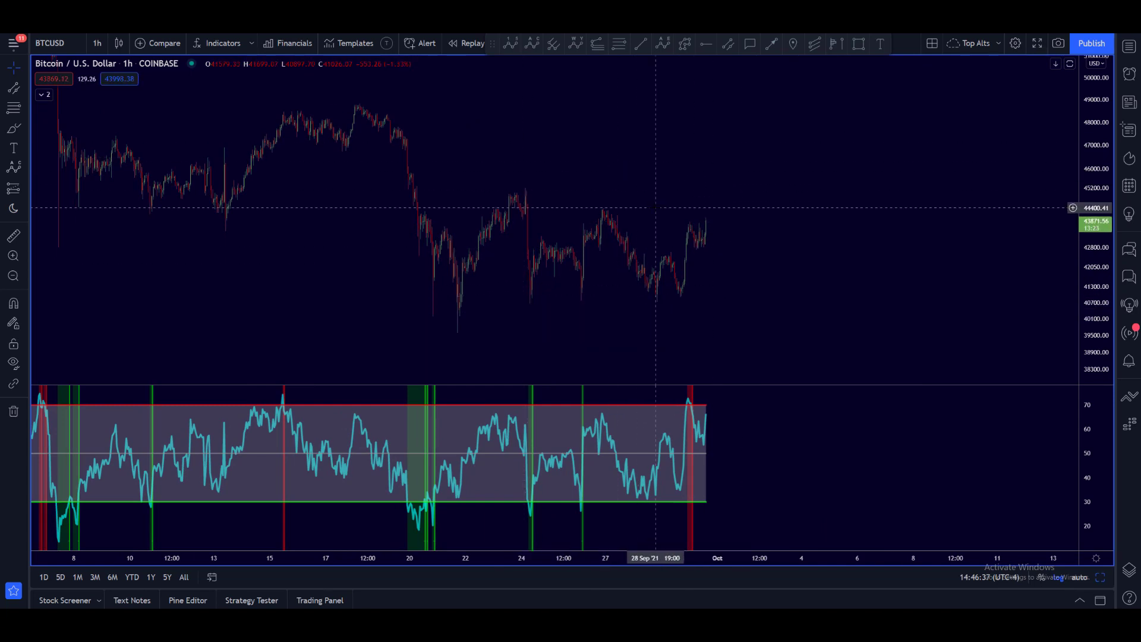
scroll(656, 207, "down", 2)
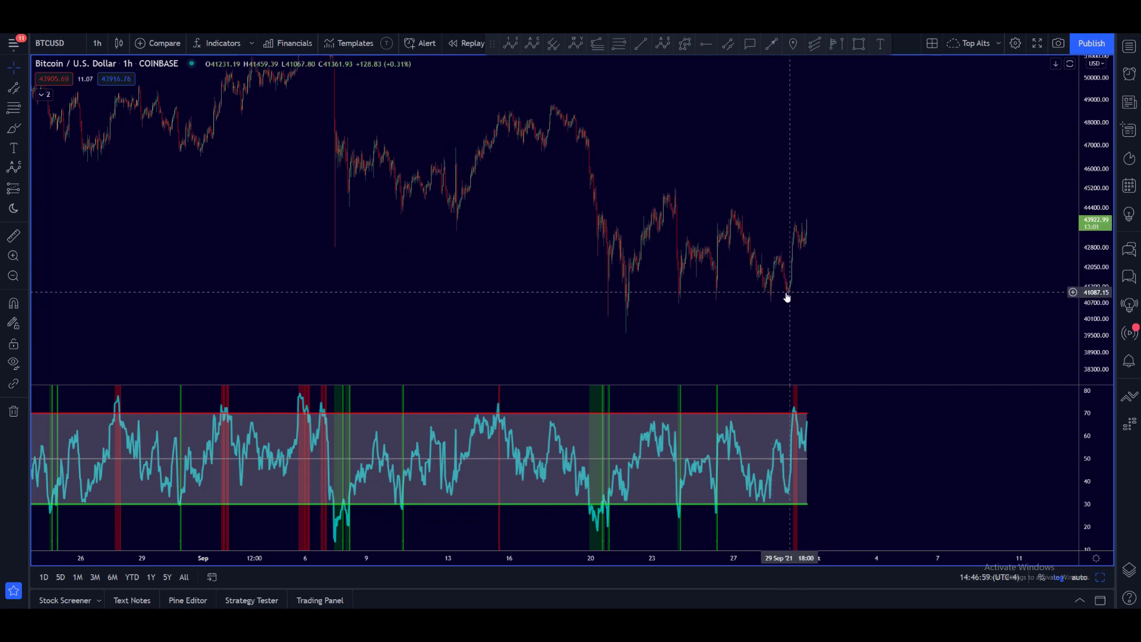
scroll(774, 296, "down", 2)
scroll(921, 286, "up", 2)
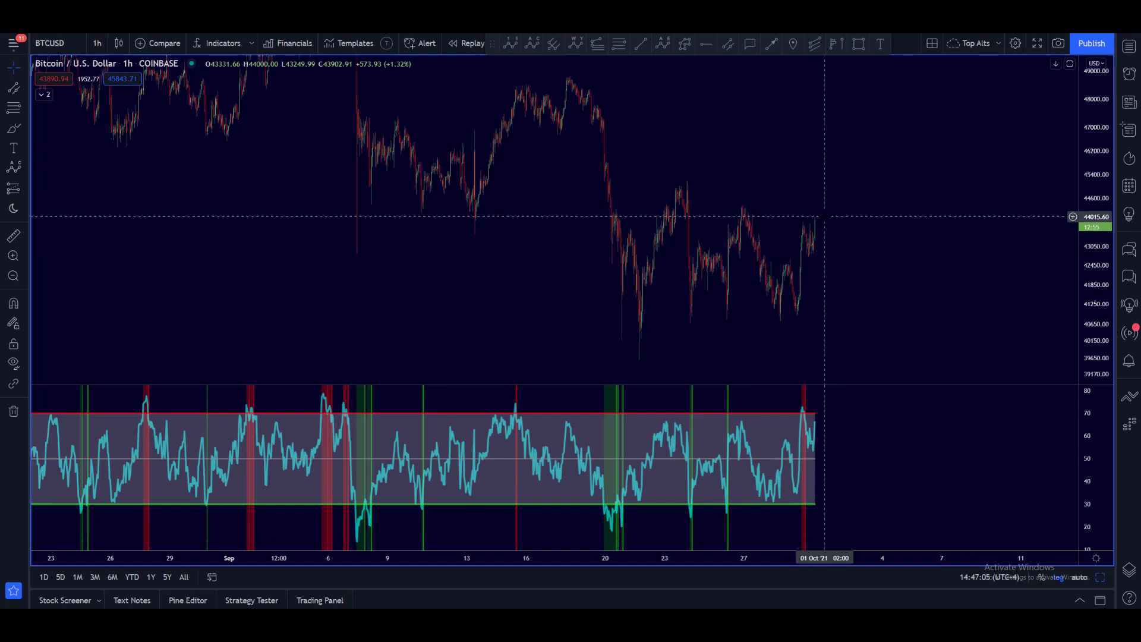
Try a descending trend line across the mid- and late-September highs of BTC/USD, and delete it.
scroll(824, 216, "down", 3)
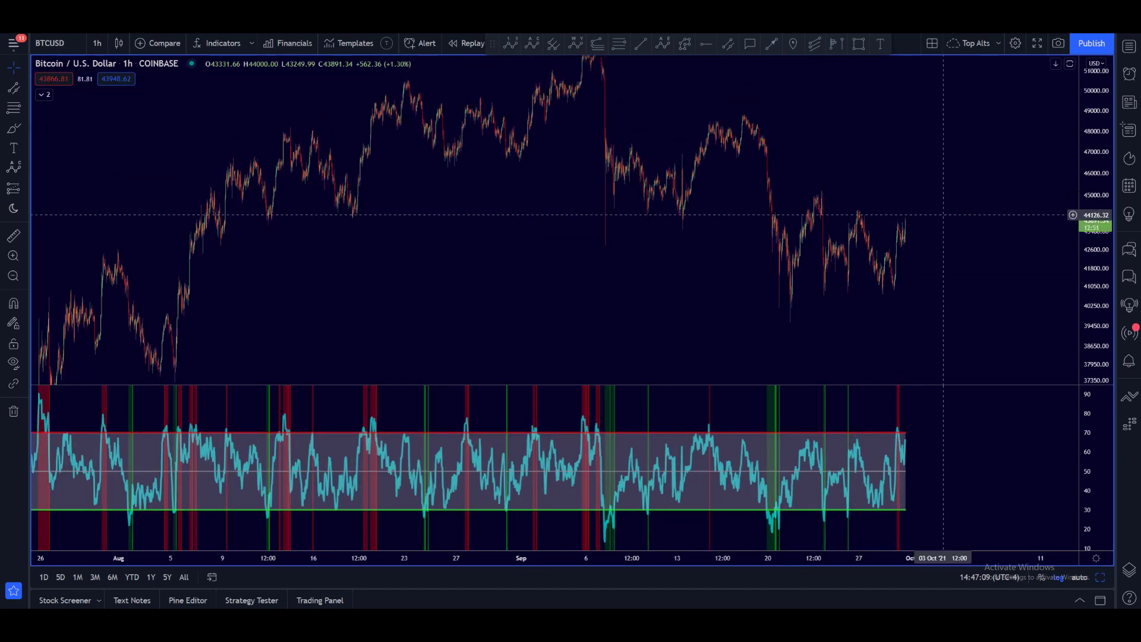
key("alt+t")
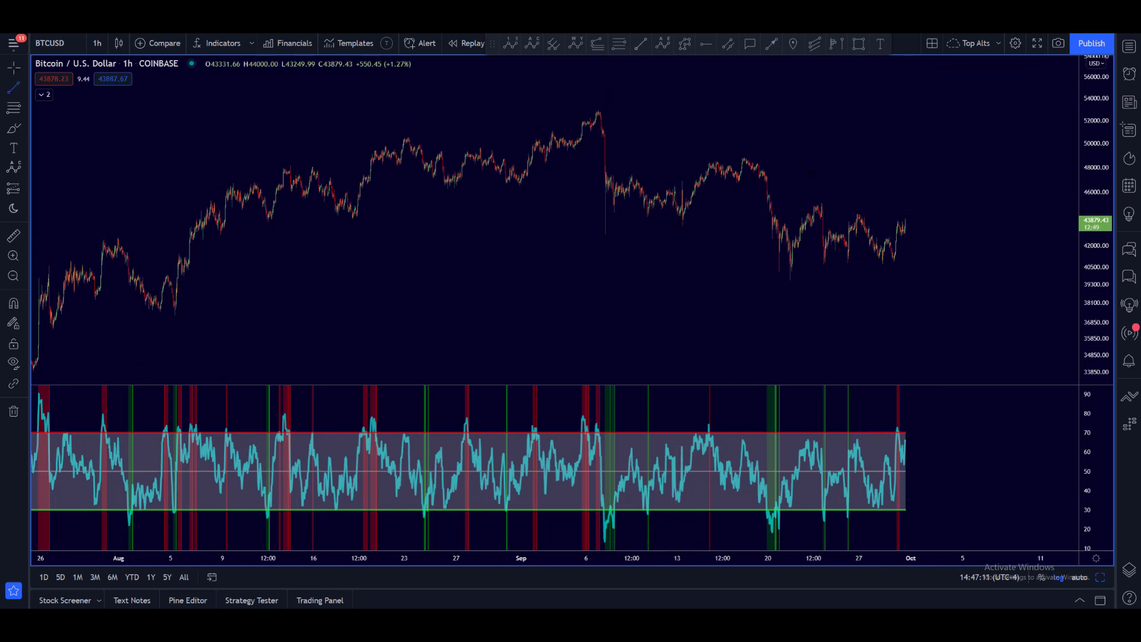
left_click(737, 157)
left_click(952, 258)
left_click(948, 220)
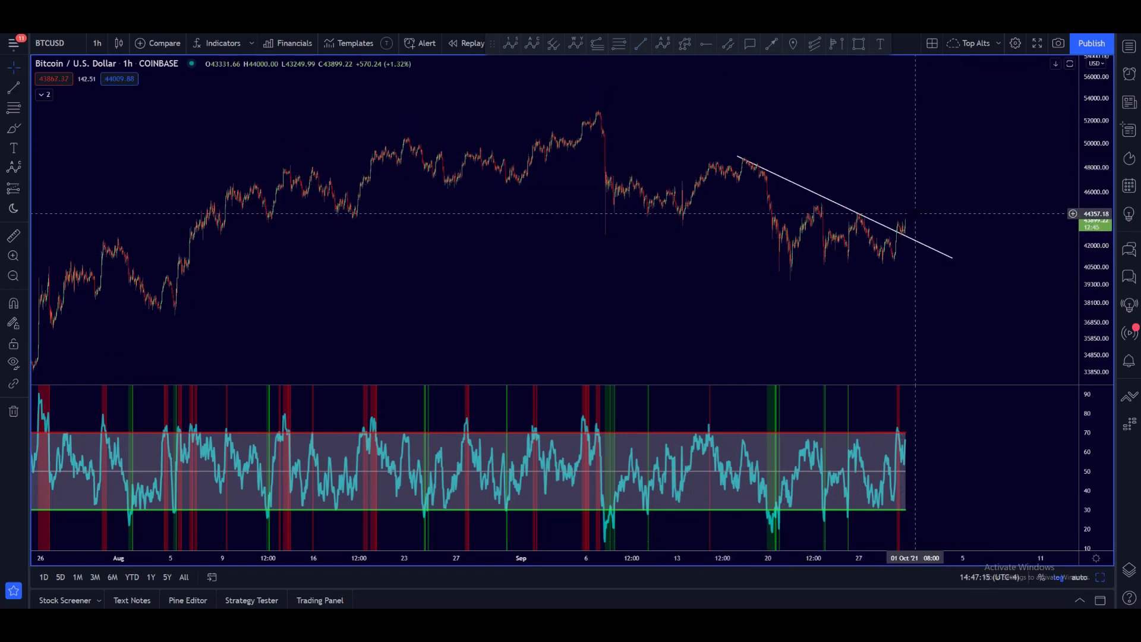
scroll(916, 213, "down", 3)
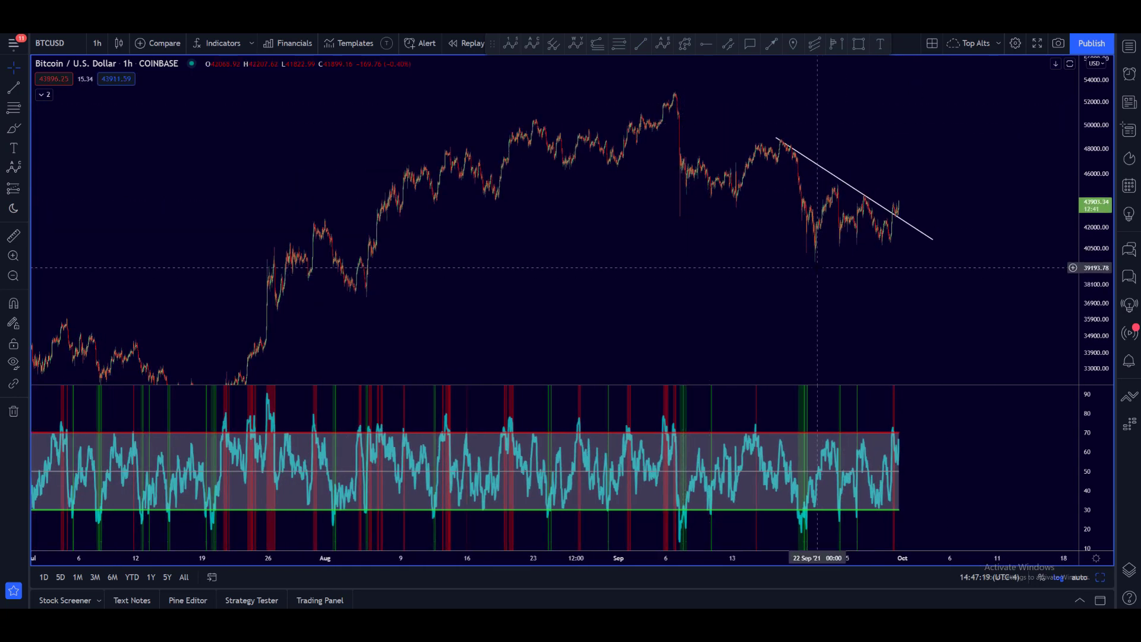
left_click(828, 171)
key("Delete")
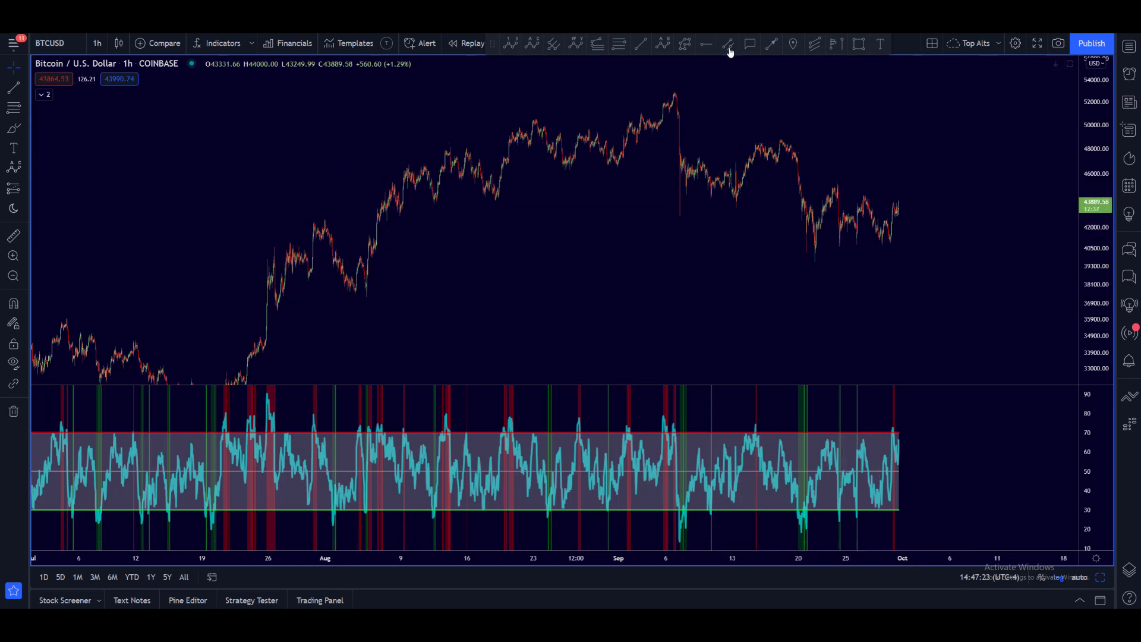
Mark an ABC correction wave from the early-September high near 52,600, with A near 43,200, B near 48,900 and C near 39,800.
left_click(532, 43)
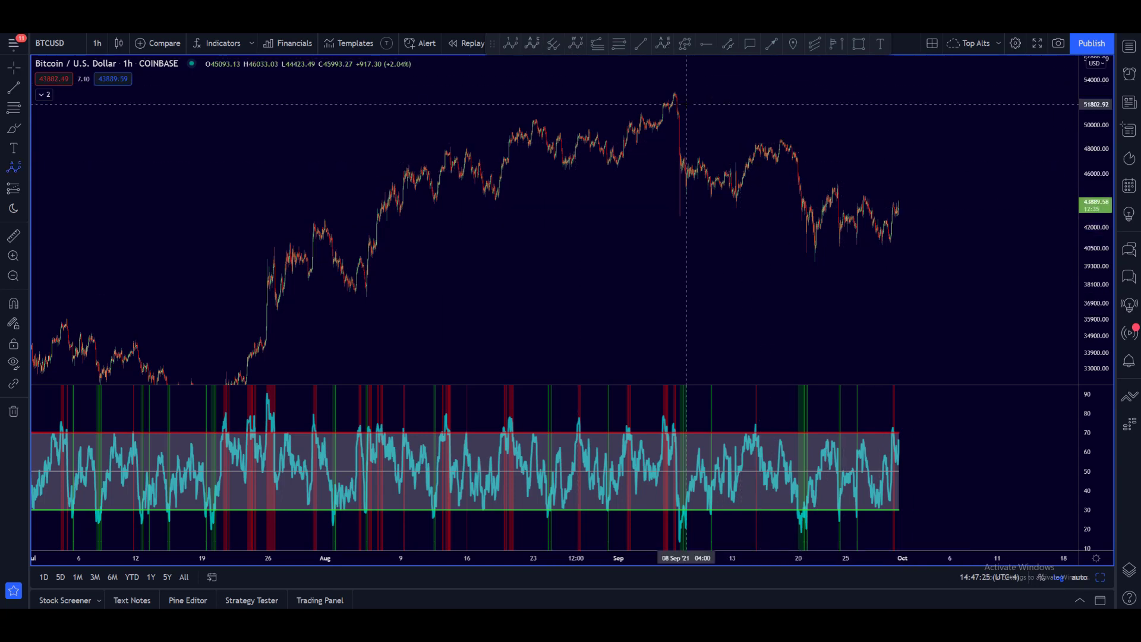
left_click(670, 95)
left_click(686, 211)
left_click(791, 139)
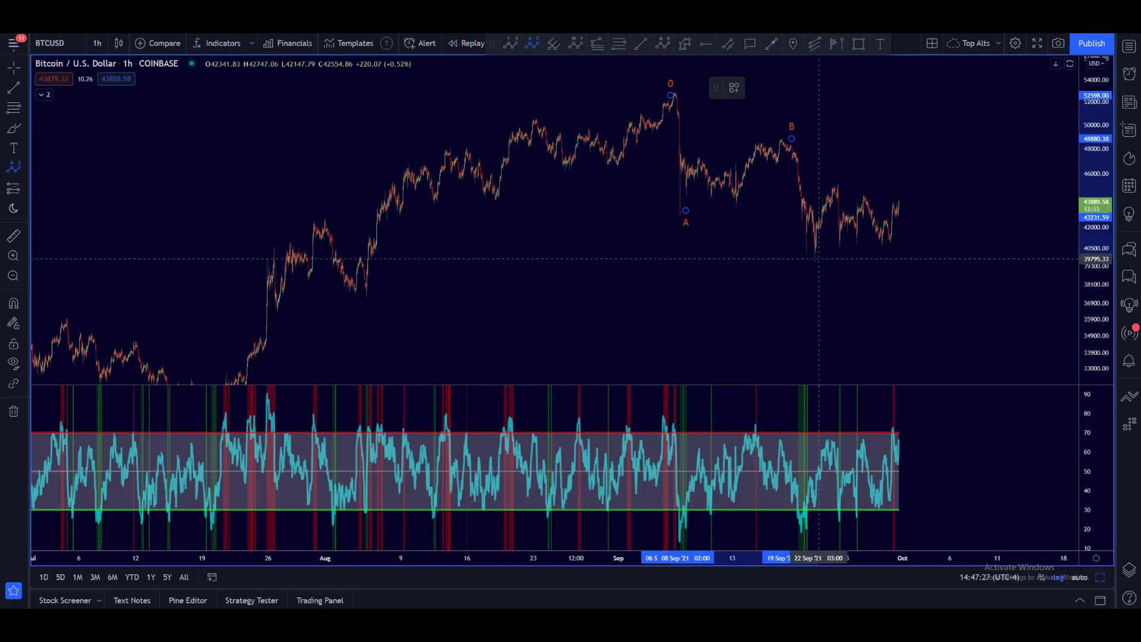
left_click(818, 259)
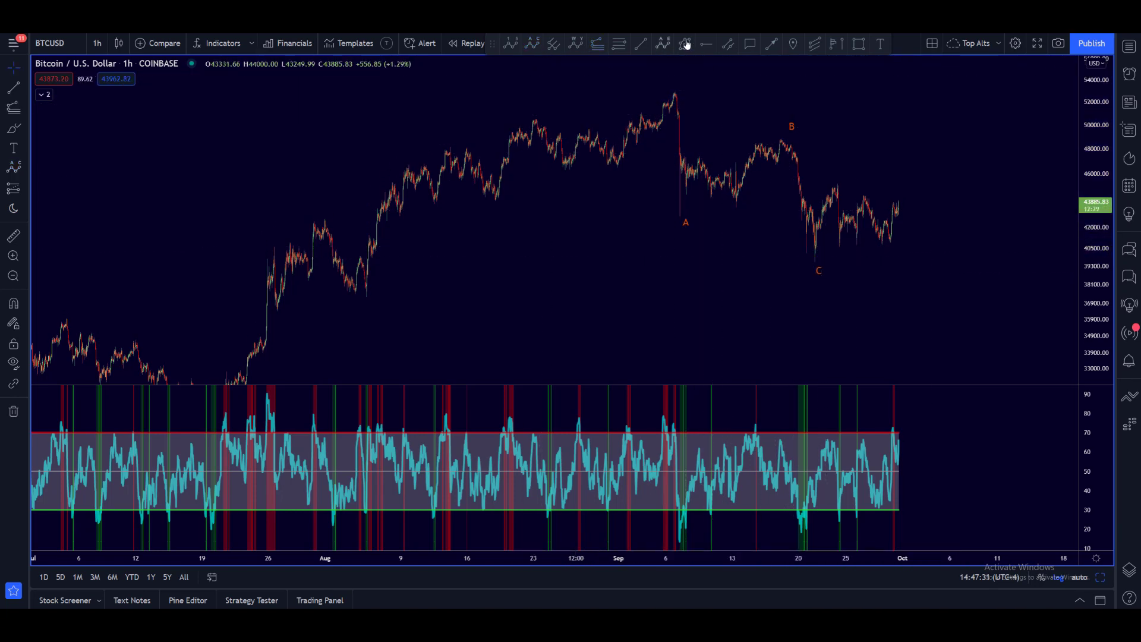
Draw a descending parallel channel with its upper edge from the early-September high through B and its lower edge near C.
left_click(728, 43)
left_click(671, 92)
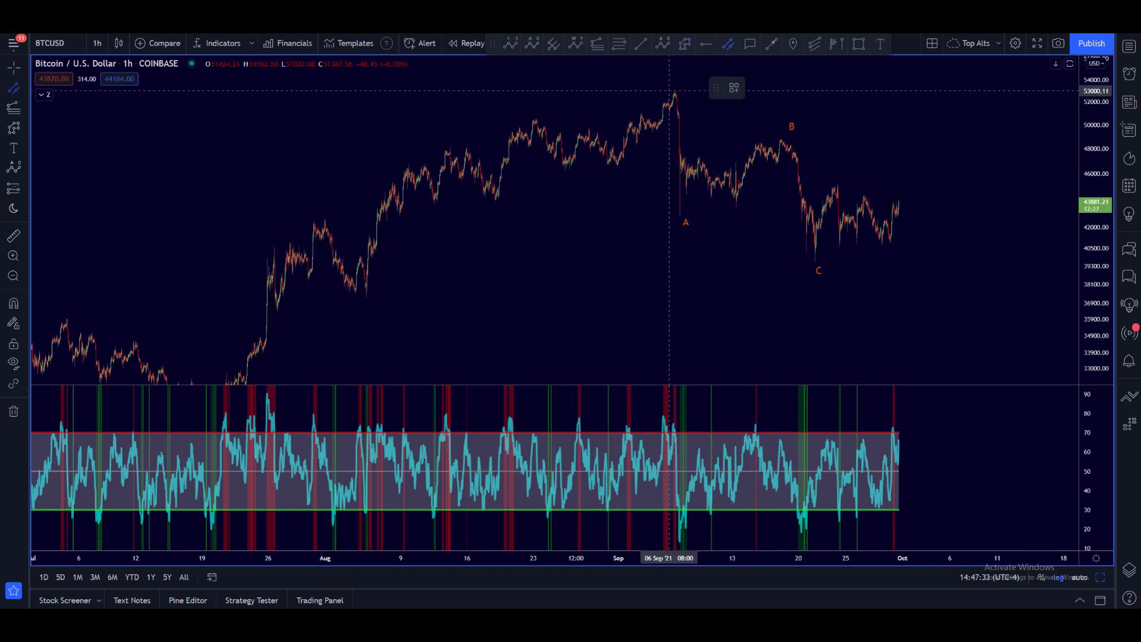
left_click(970, 226)
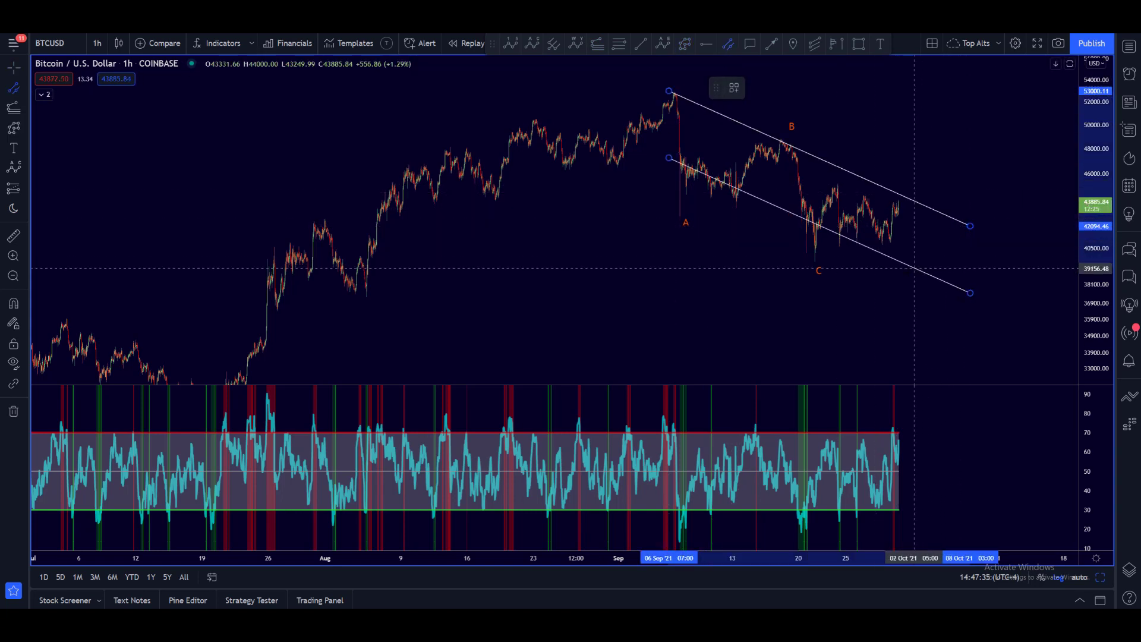
left_click(880, 289)
left_click(991, 158)
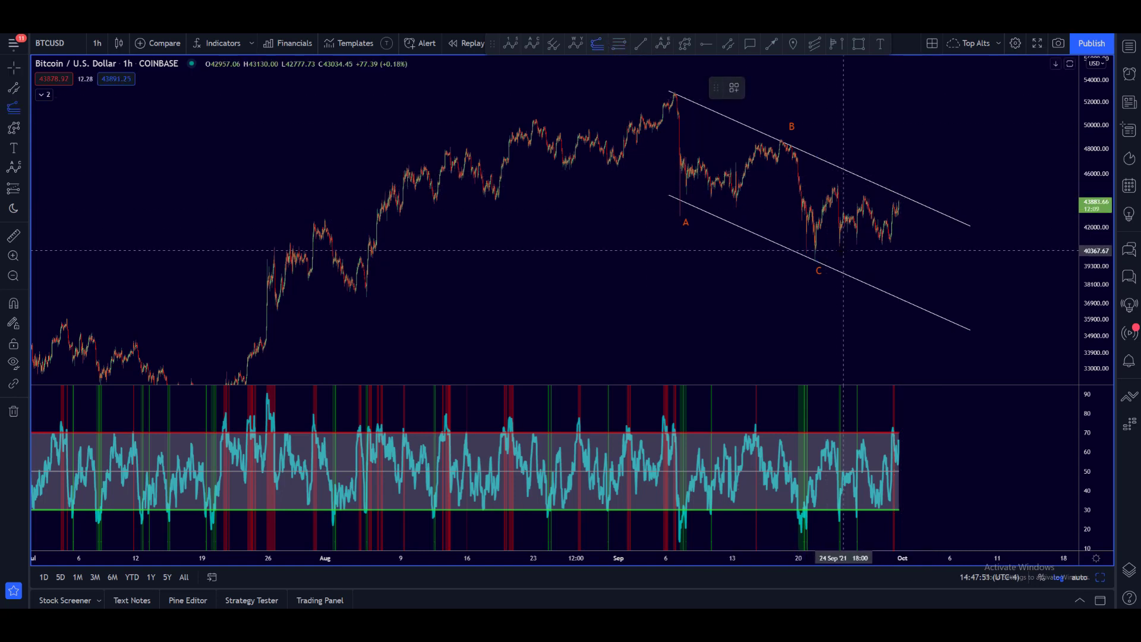
Place a trend-based Fibonacci extension from about 39,985 to about 45,210, with its third point near 41,000 at the late-September low.
left_click(842, 256)
left_click(862, 185)
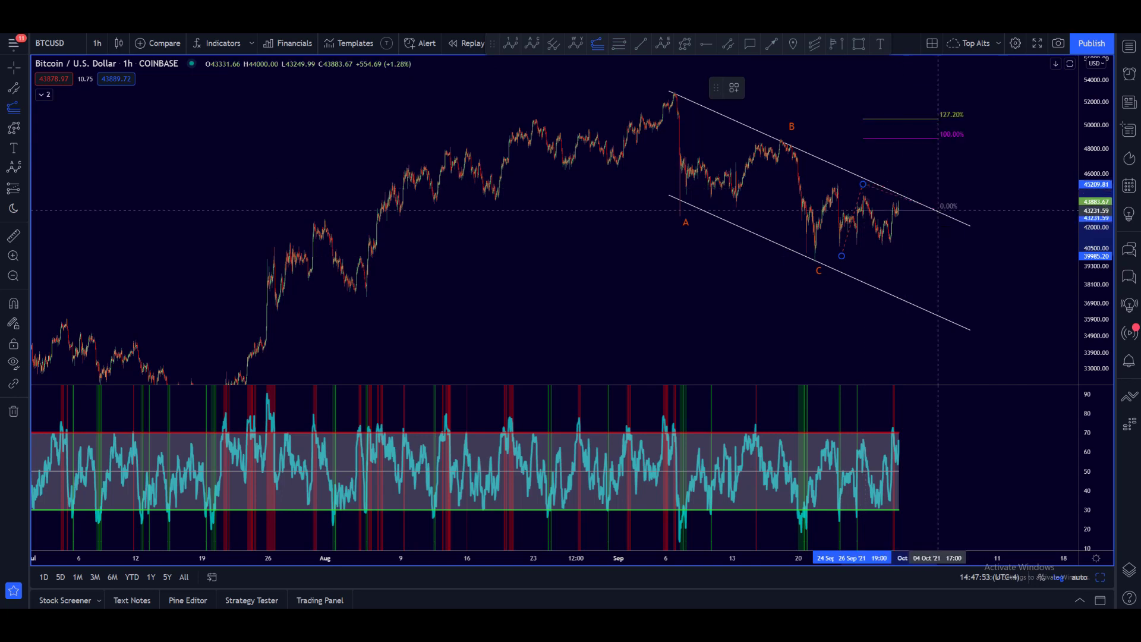
left_click(943, 238)
key("Escape")
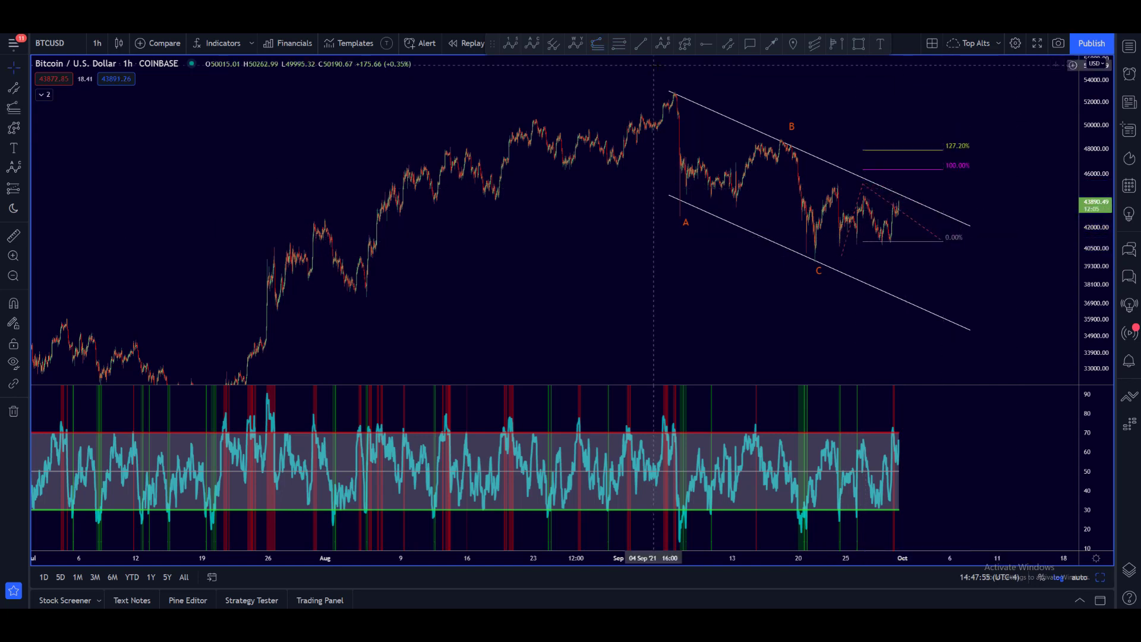
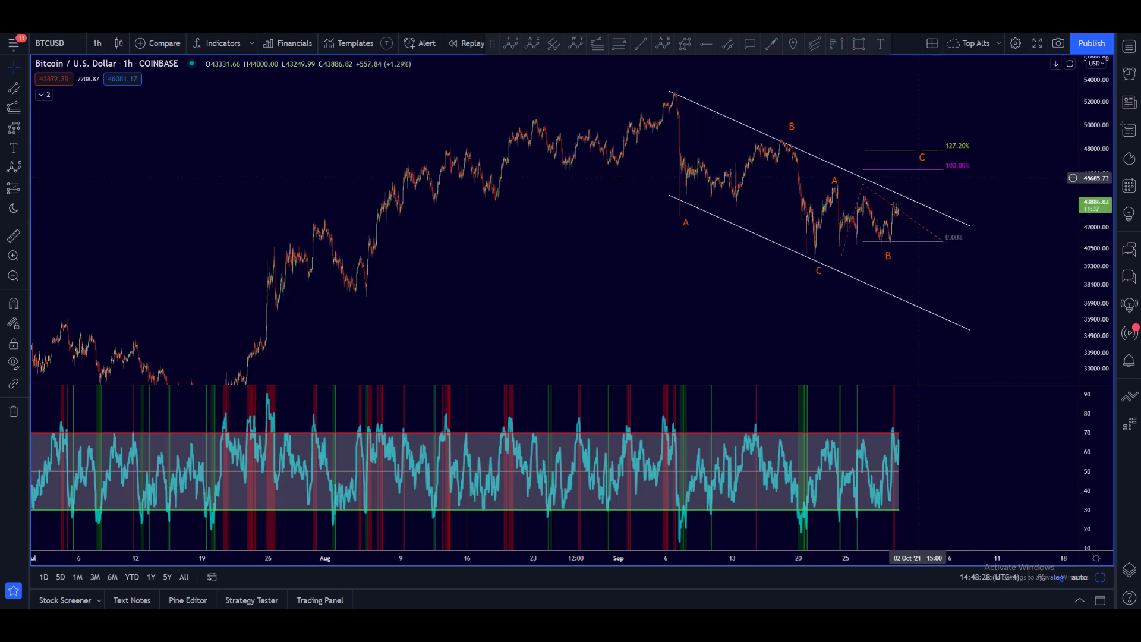
Move the A point of the smaller ABC wave onto the swing high around 24 September.
scroll(913, 204, "up", 2)
scroll(914, 204, "up", 1)
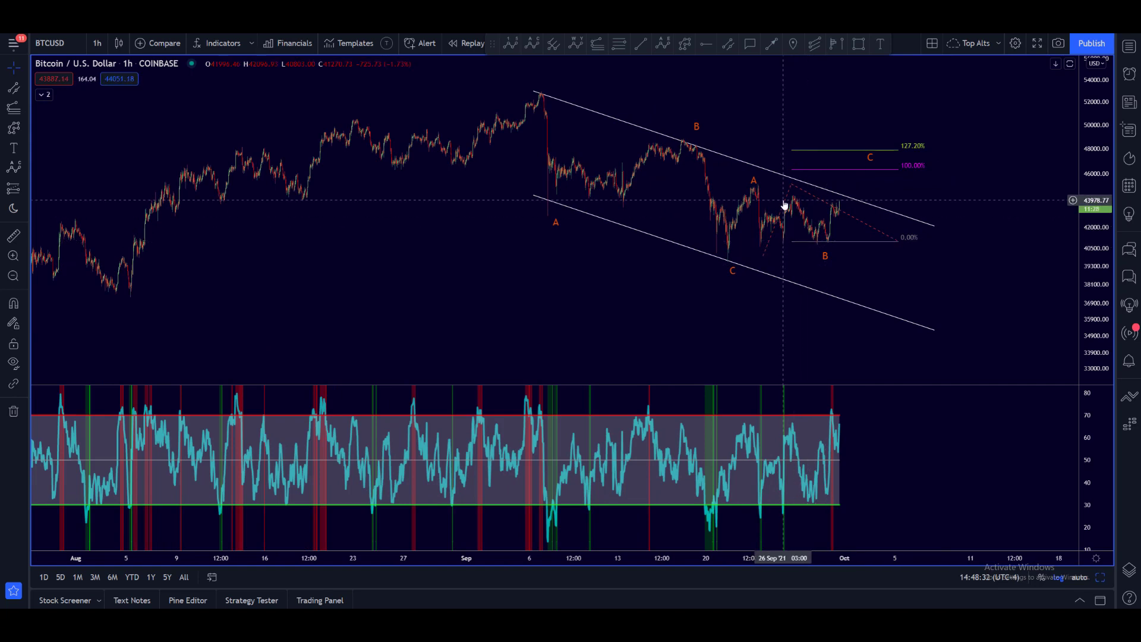
left_click_drag(754, 183, 759, 186)
left_click(796, 146)
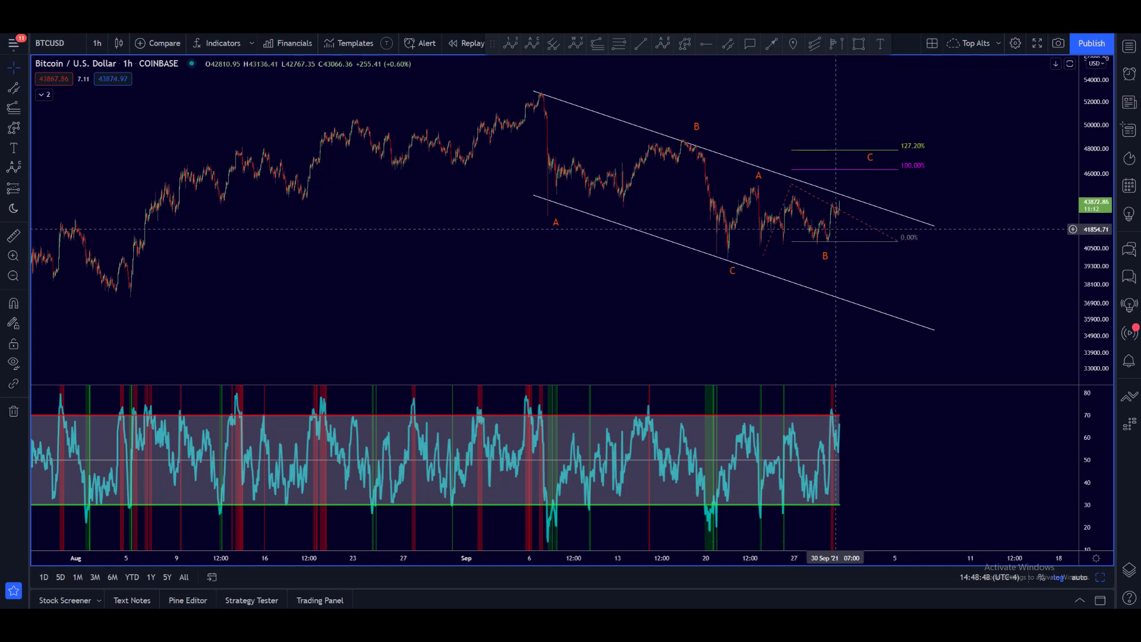
left_click(857, 236)
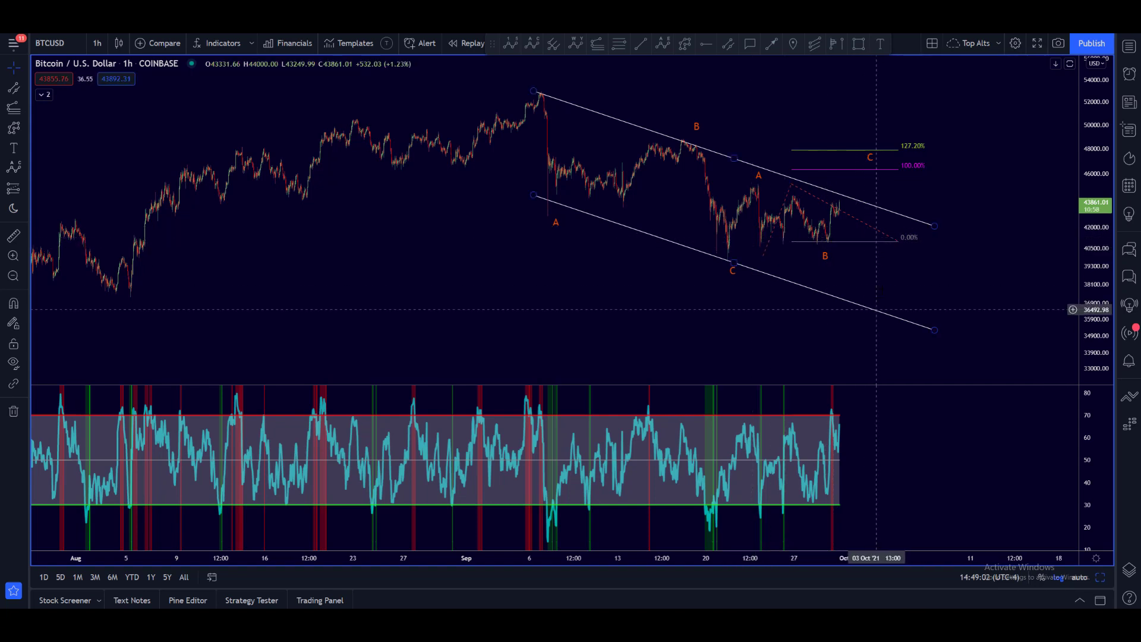
Mark a WXY combo wave from the early-September high near 52,548, with W near 38,638, X below the 127.20% level and Y near 34,598.
scroll(974, 247, "down", 3)
scroll(973, 247, "up", 4)
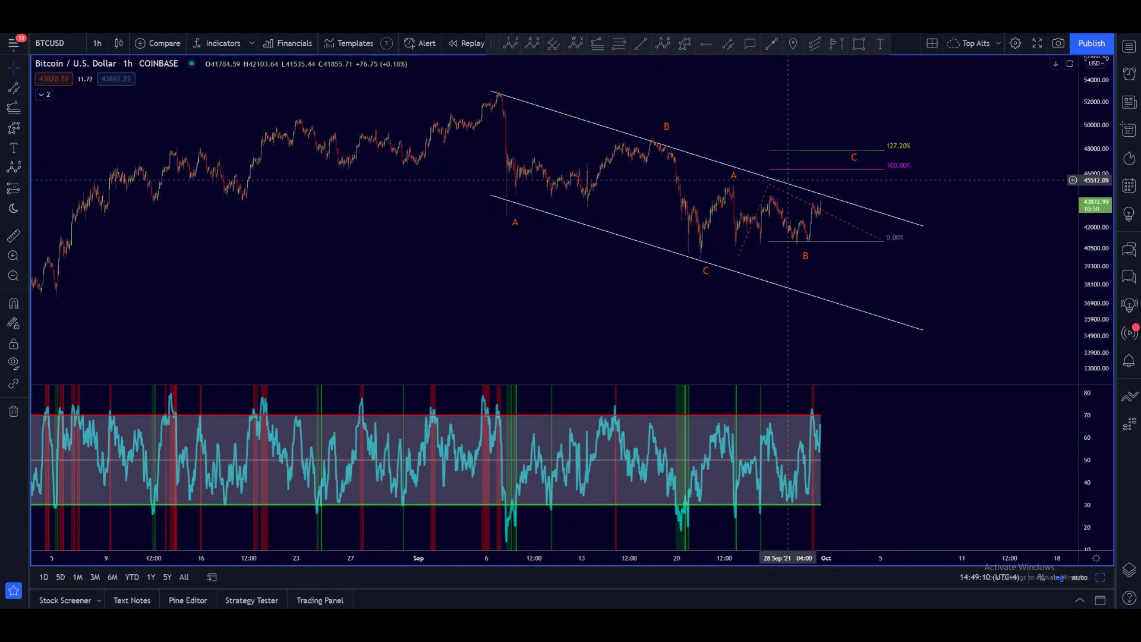
left_click(576, 43)
left_click(490, 96)
left_click(690, 276)
left_click(834, 155)
left_click(894, 340)
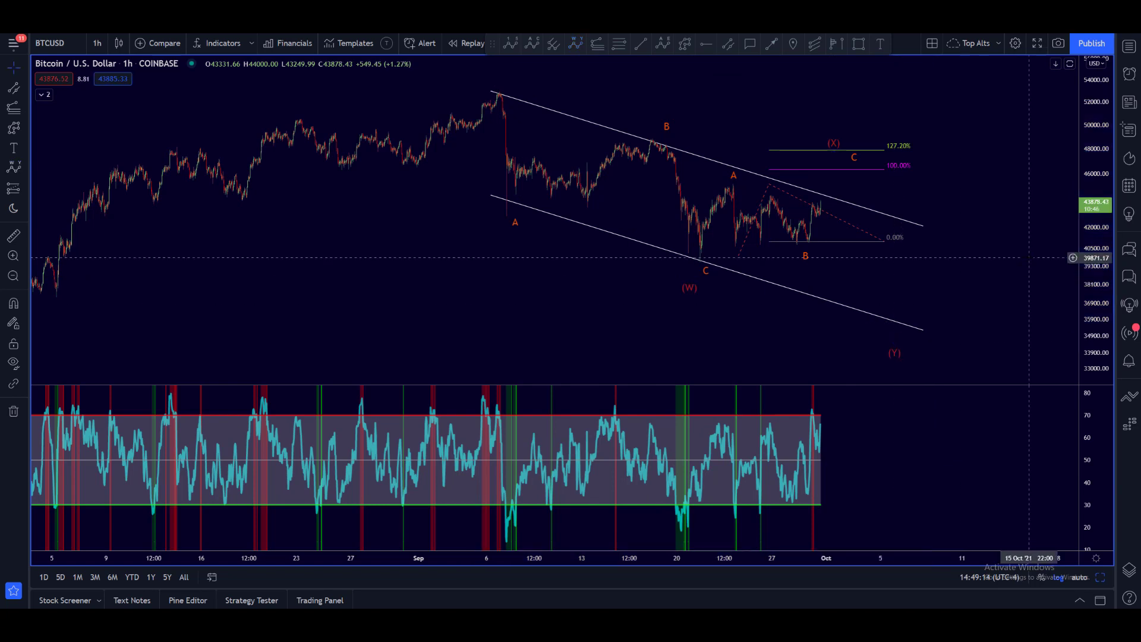
Move the X point of the WXY wave directly above the smaller wave's C label, to about 48,004 on 3 October.
scroll(904, 257, "up", 2)
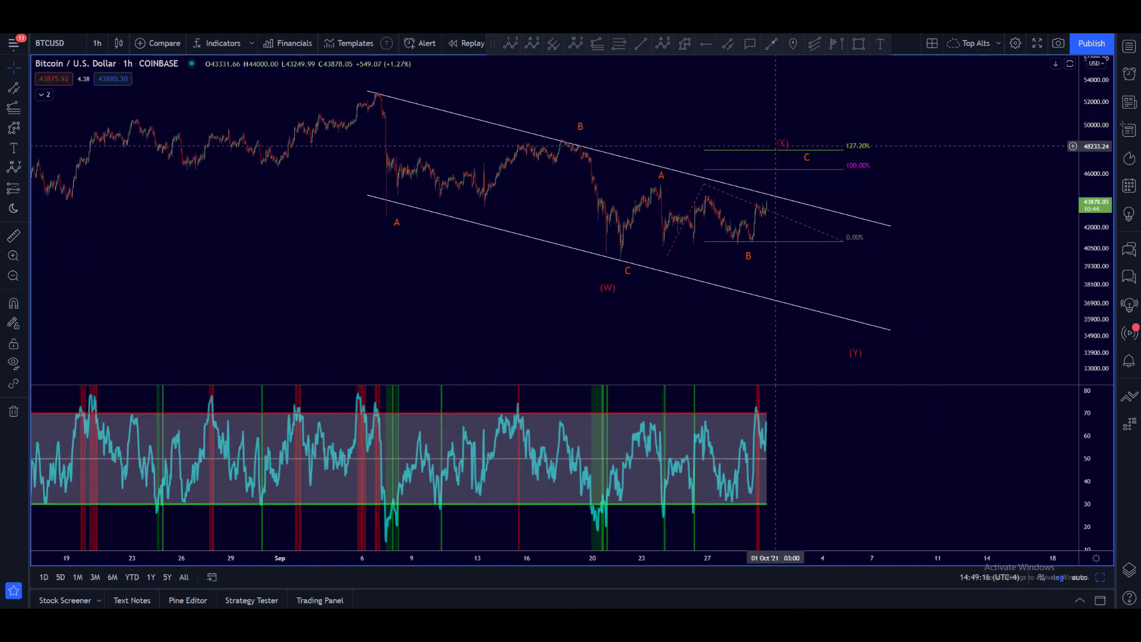
left_click(795, 147)
left_click(881, 88)
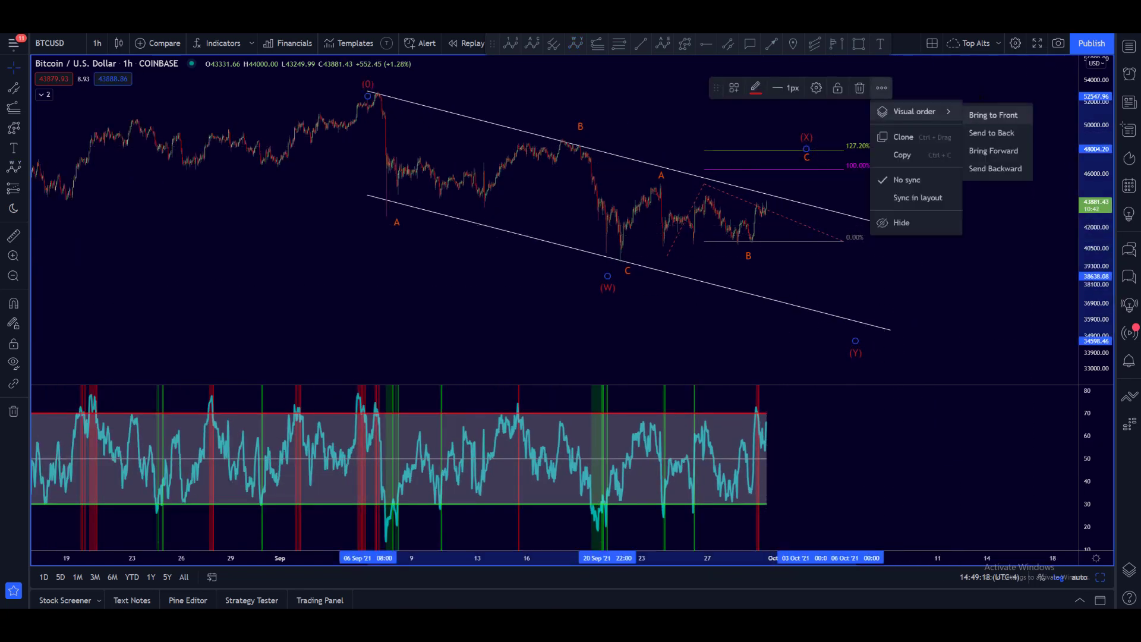
left_click(984, 72)
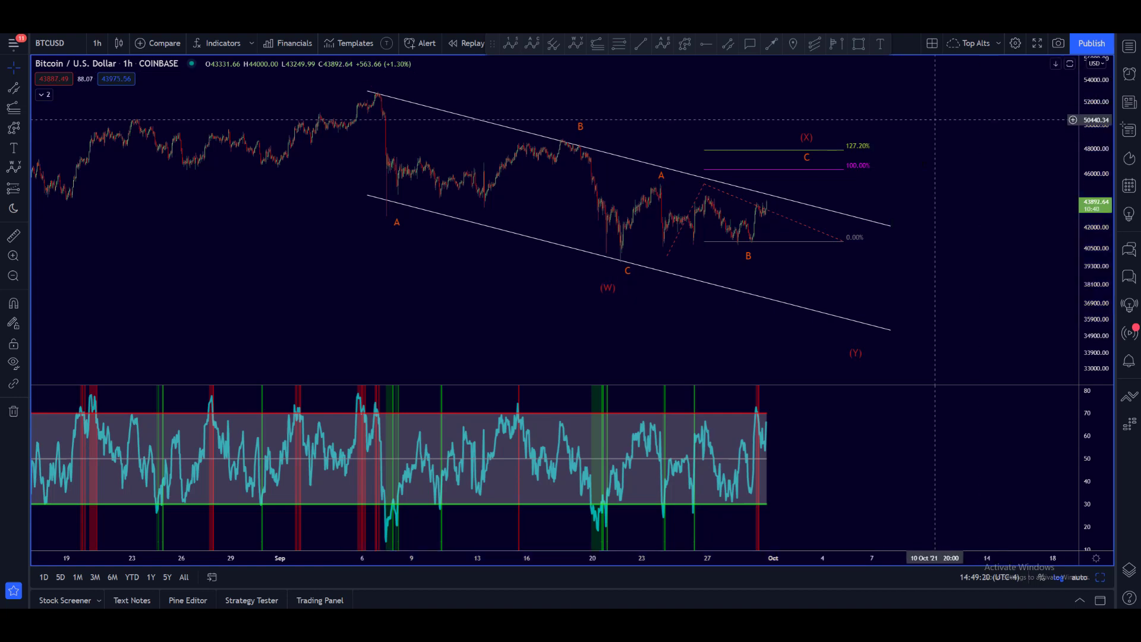
Maximize the price pane and examine the late-September candles around B and the upper channel line up close.
scroll(423, 292, "down", 3)
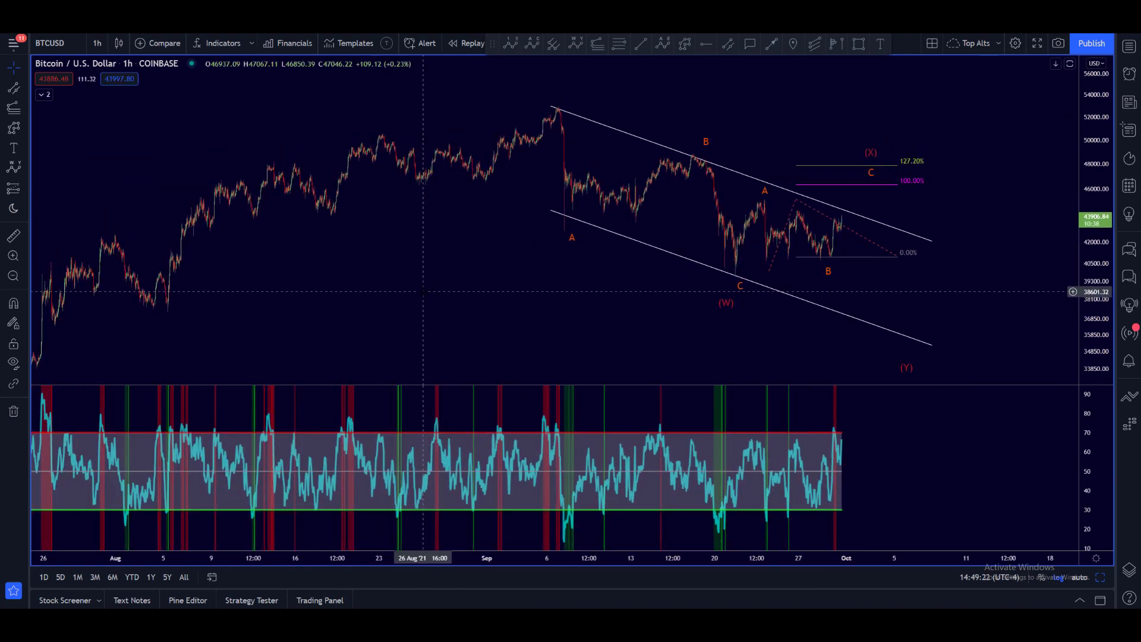
double_click(423, 292)
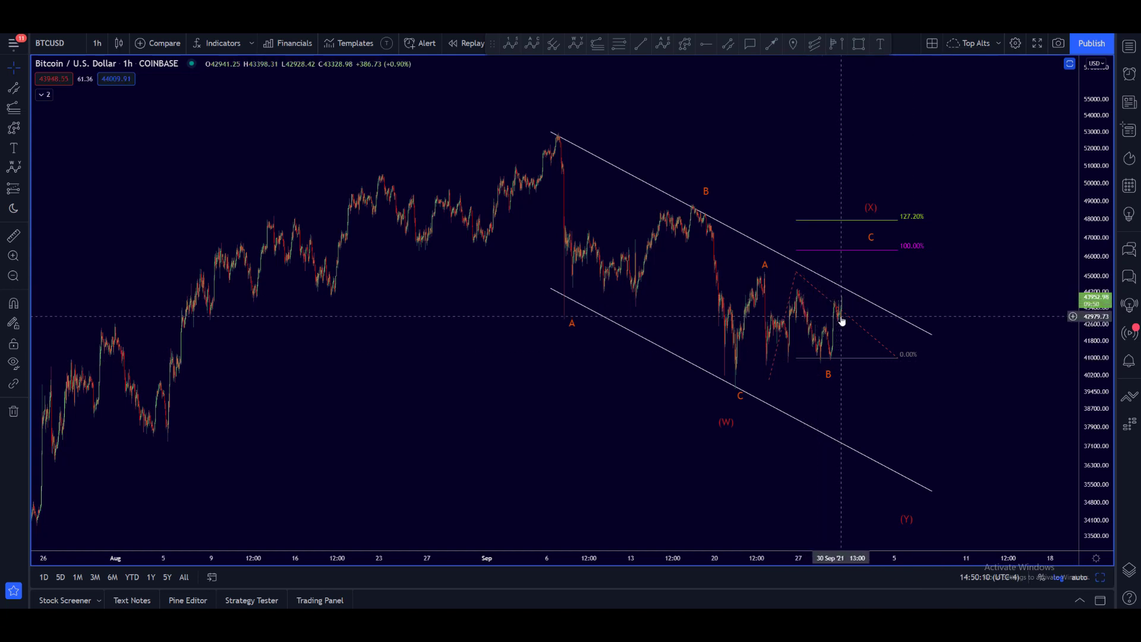
left_click(13, 256)
left_click_drag(792, 278, 927, 415)
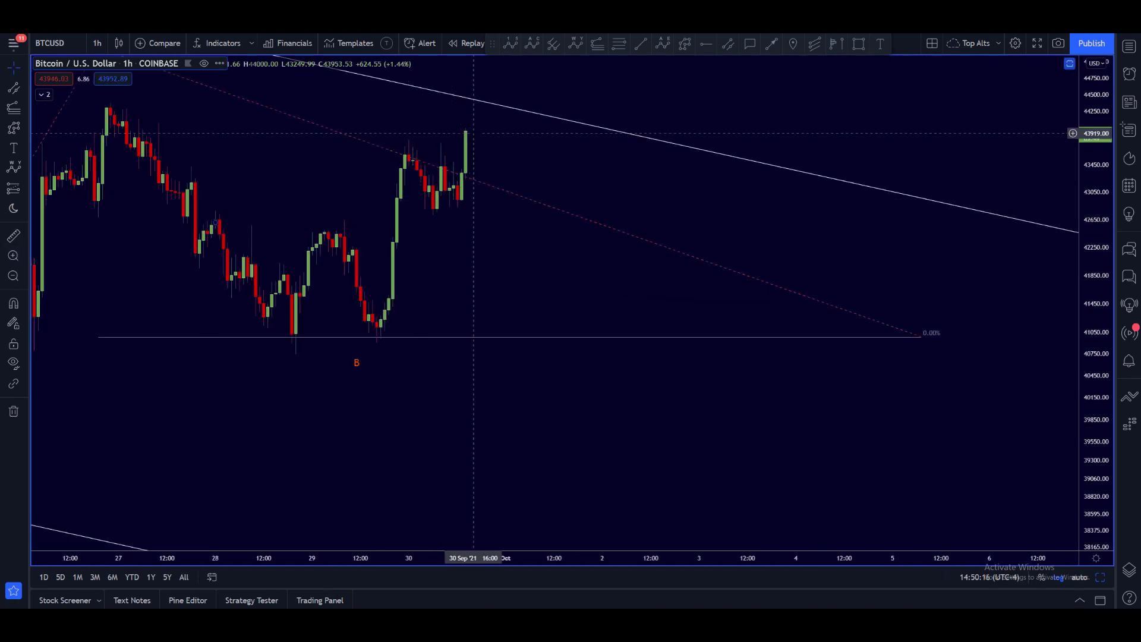
scroll(990, 327, "down", 1)
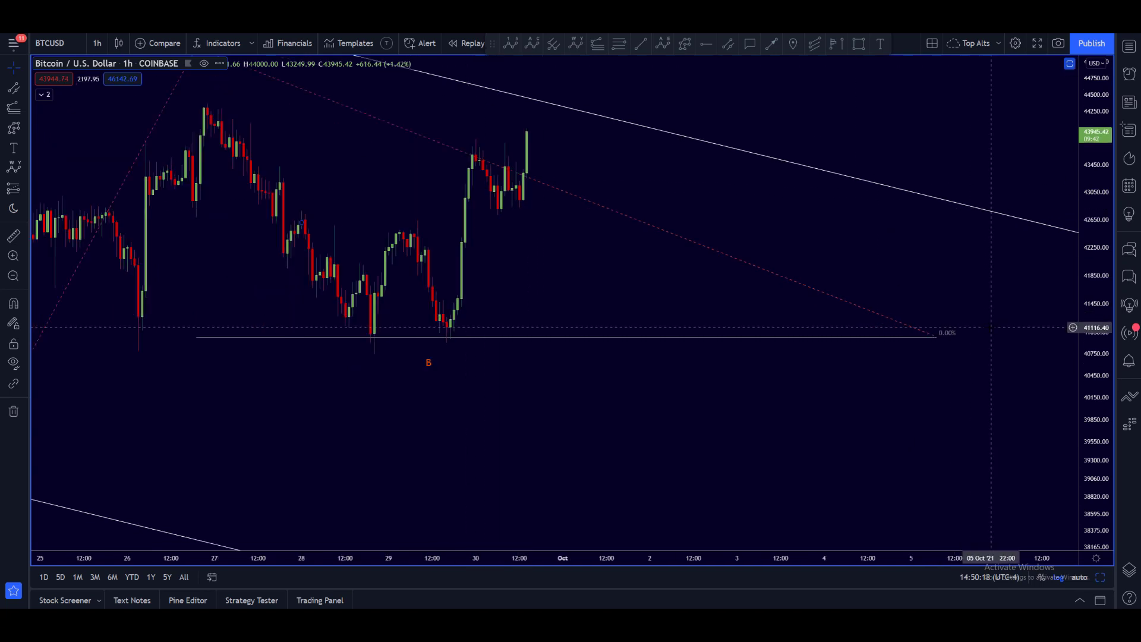
scroll(991, 327, "down", 2)
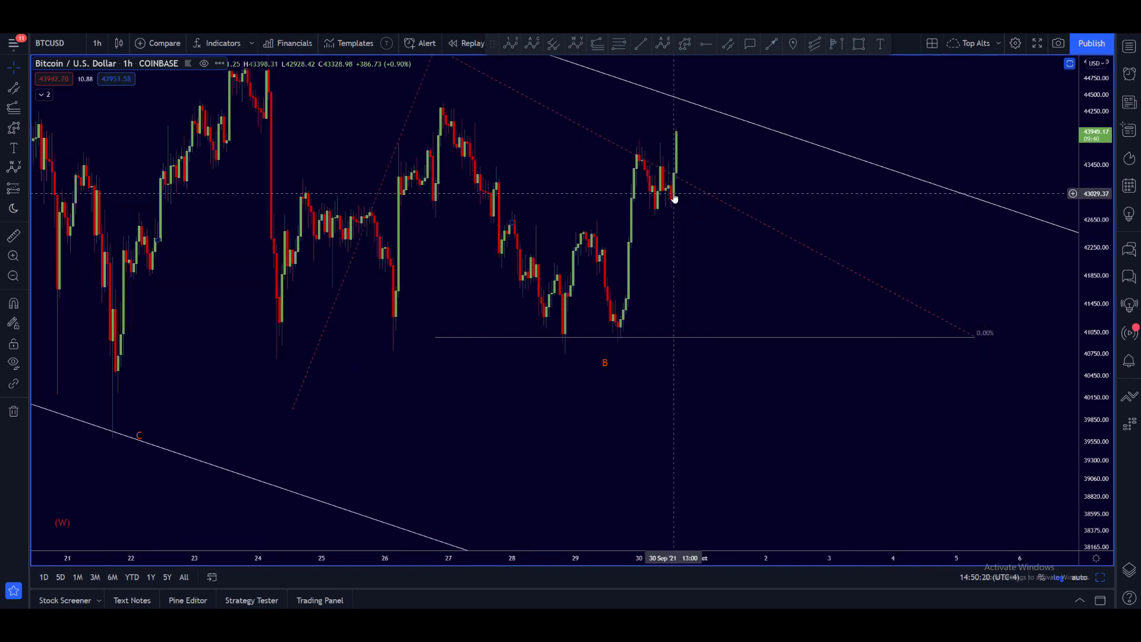